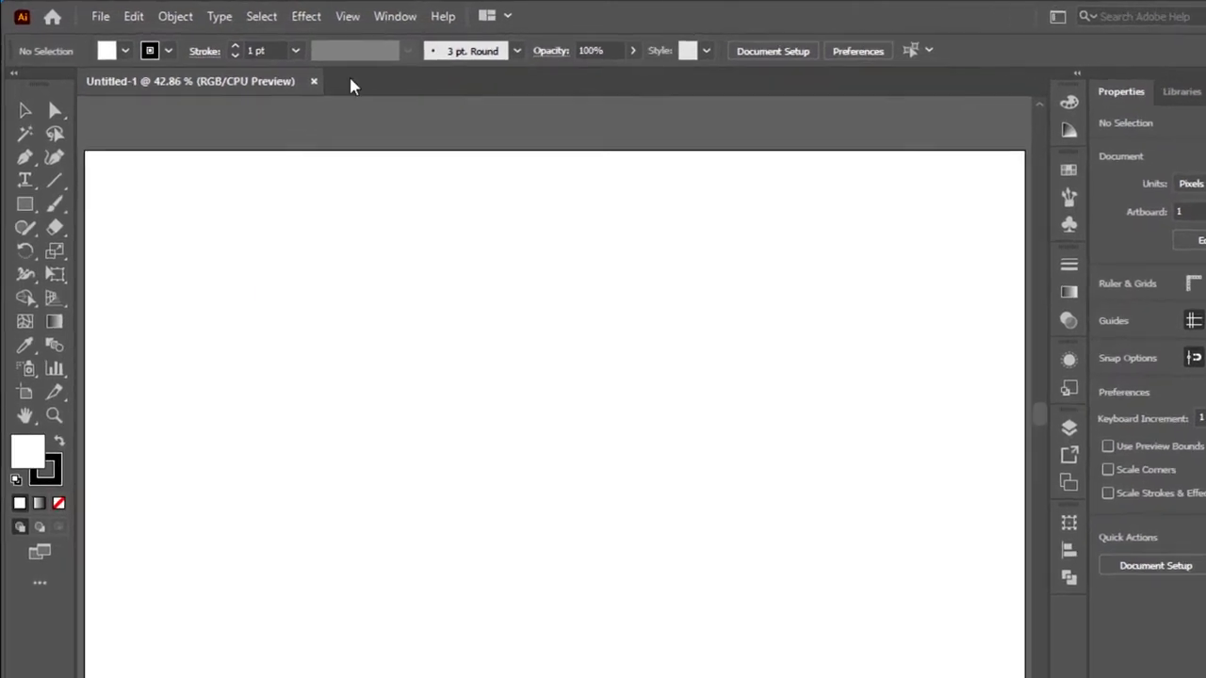
Show rulers and add a vertical guide centred on the artboard
left_click(309, 15)
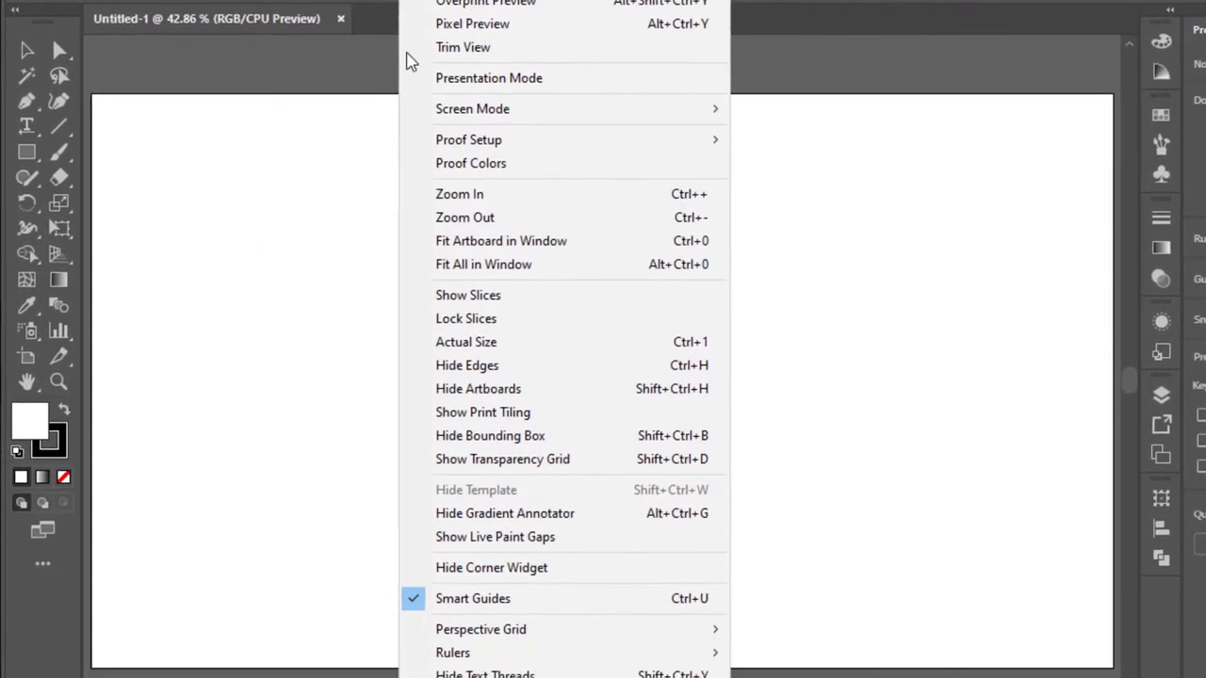
mouse_move(452, 583)
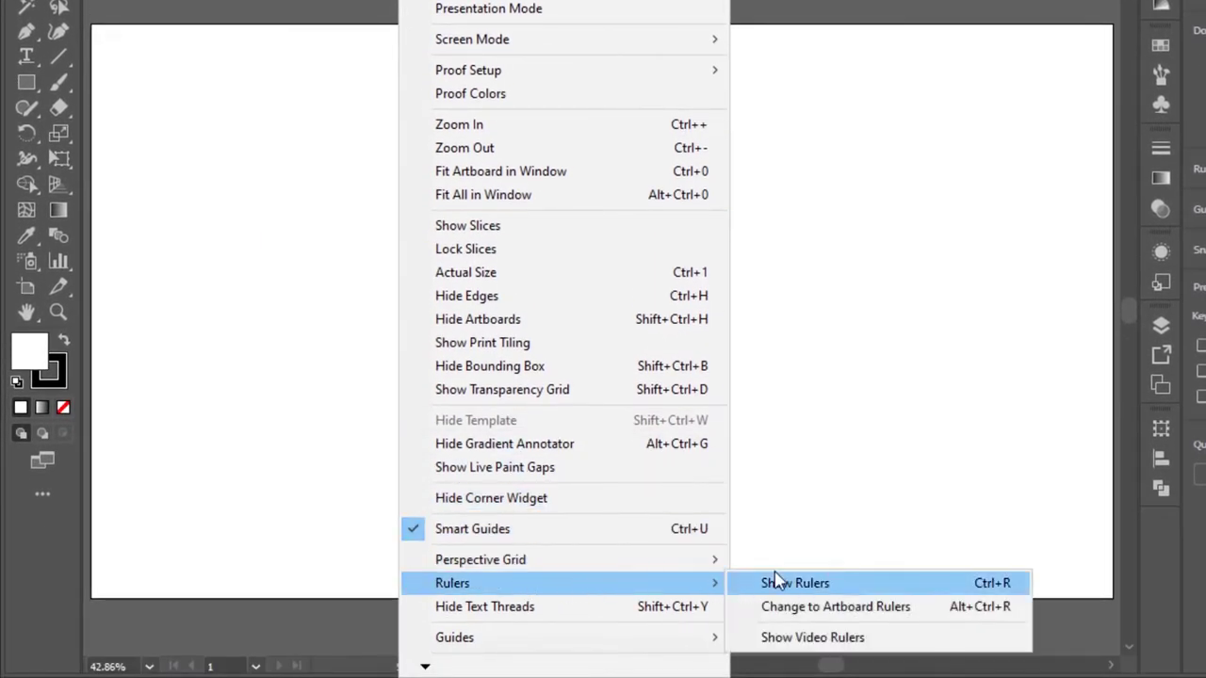
left_click(940, 586)
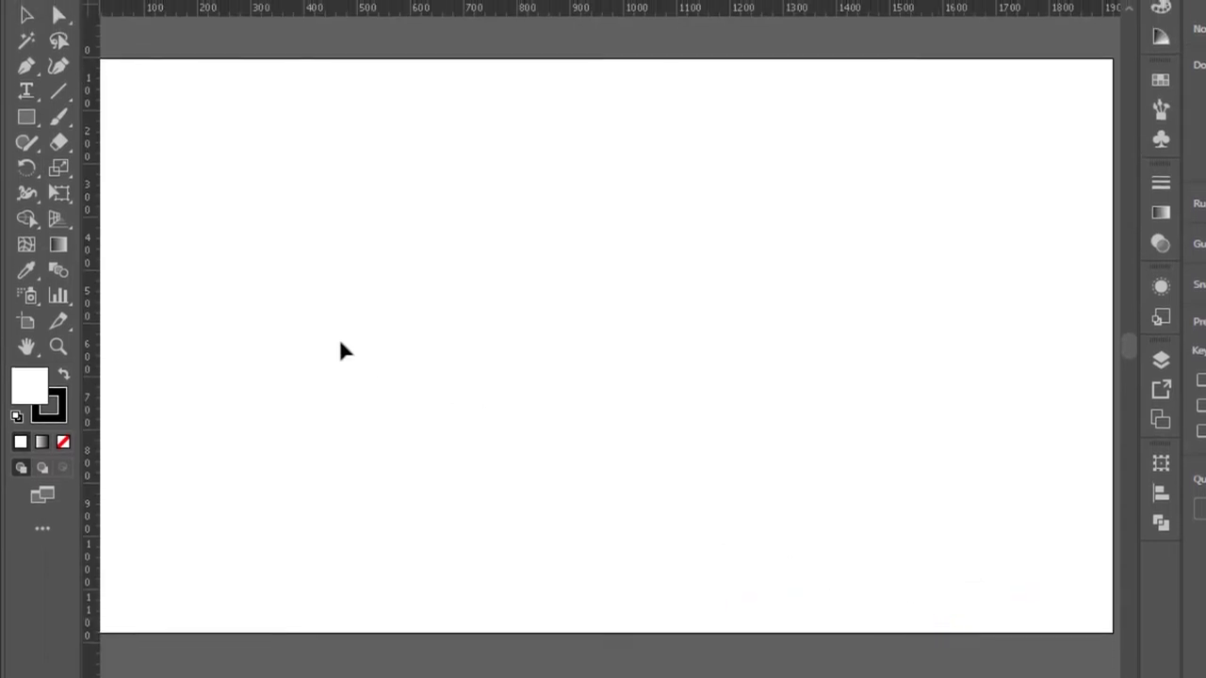
left_click_drag(98, 246, 473, 247)
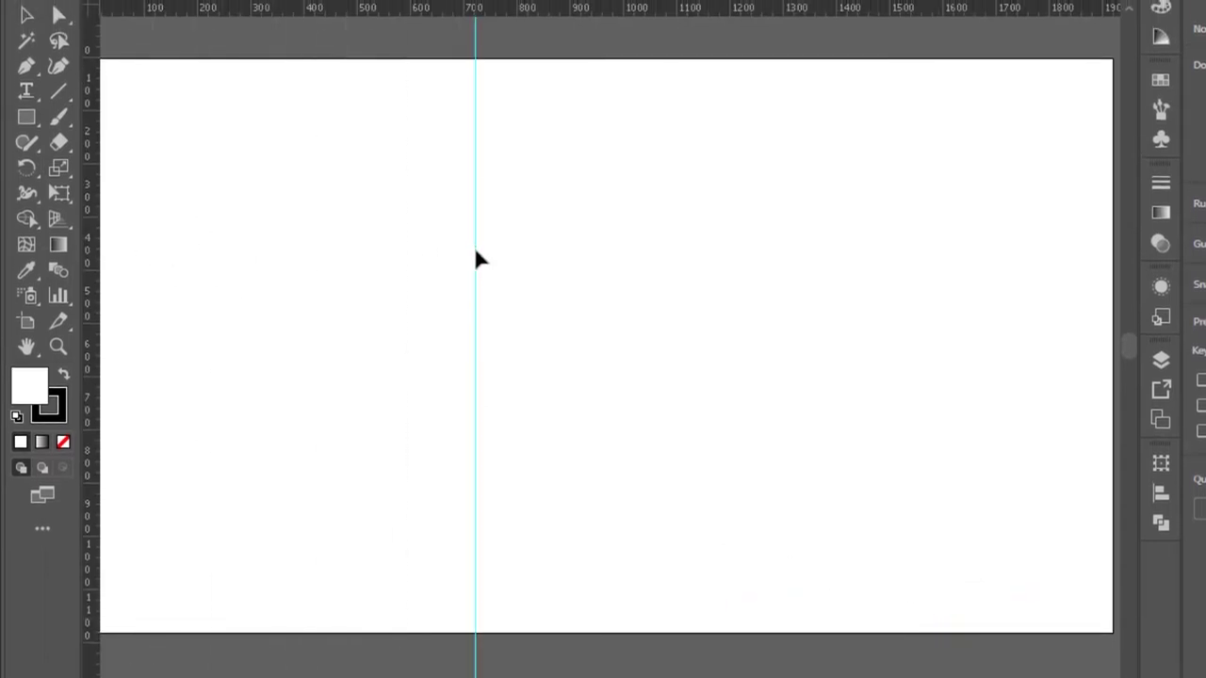
left_click_drag(497, 436, 394, 400)
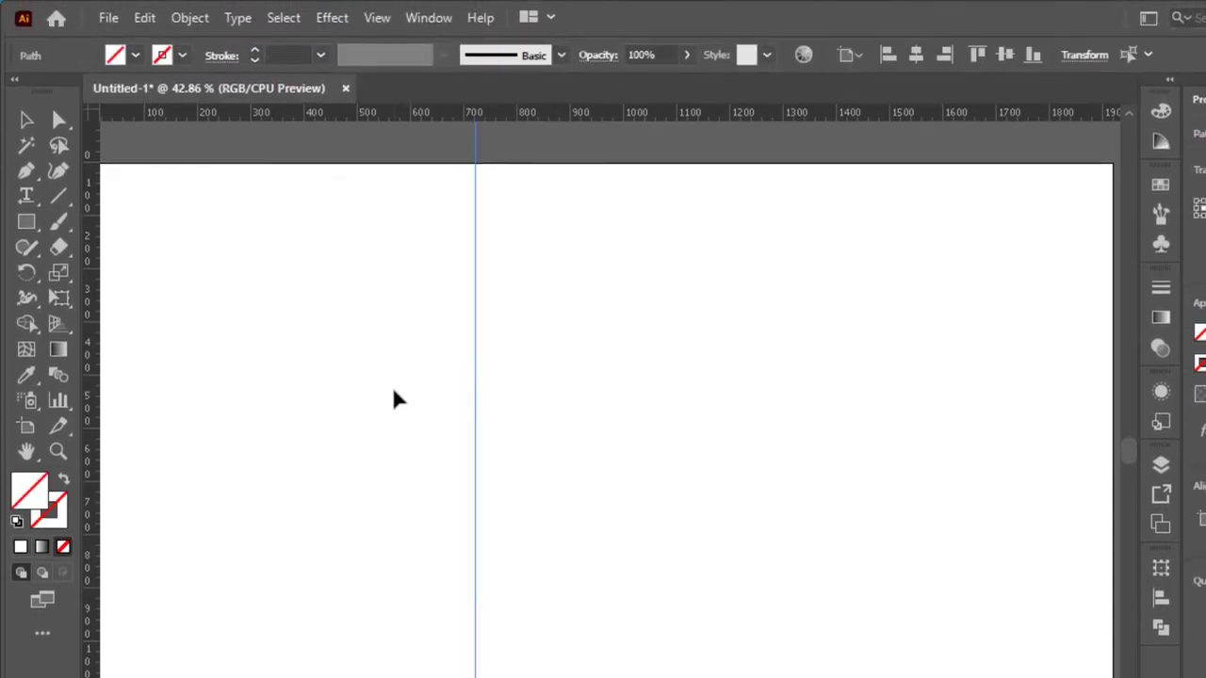
left_click(917, 66)
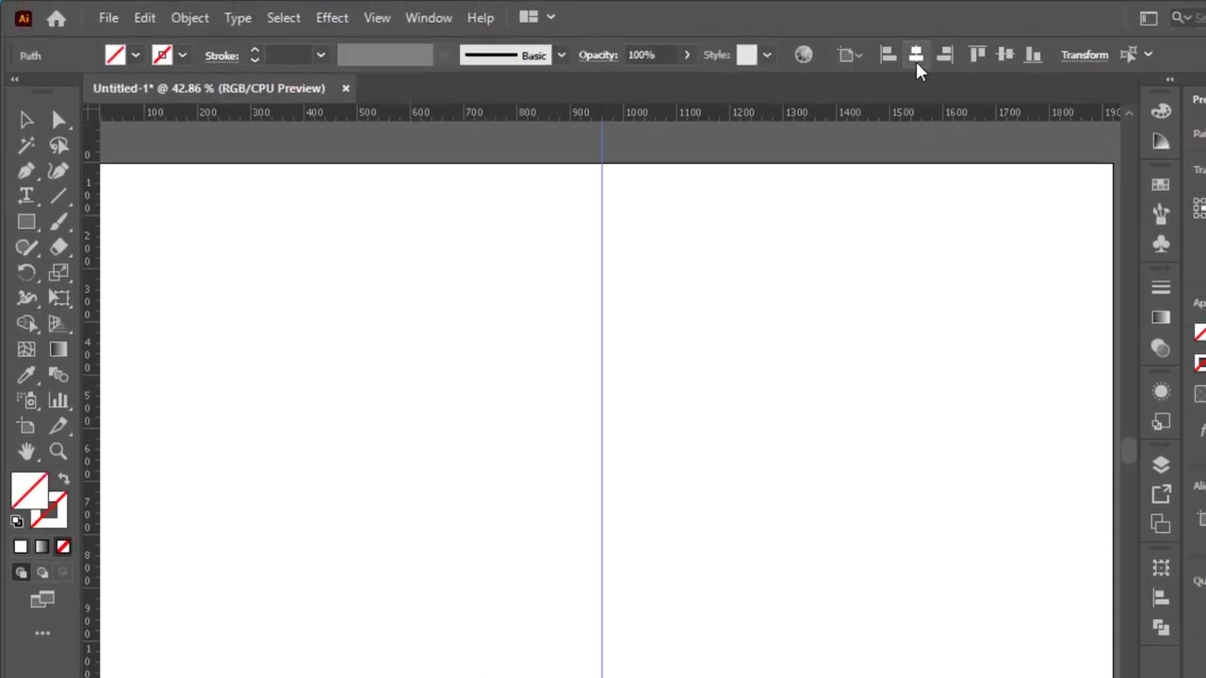
Add a horizontal guide centred on the artboard and lock both guides
left_click_drag(919, 113, 915, 307)
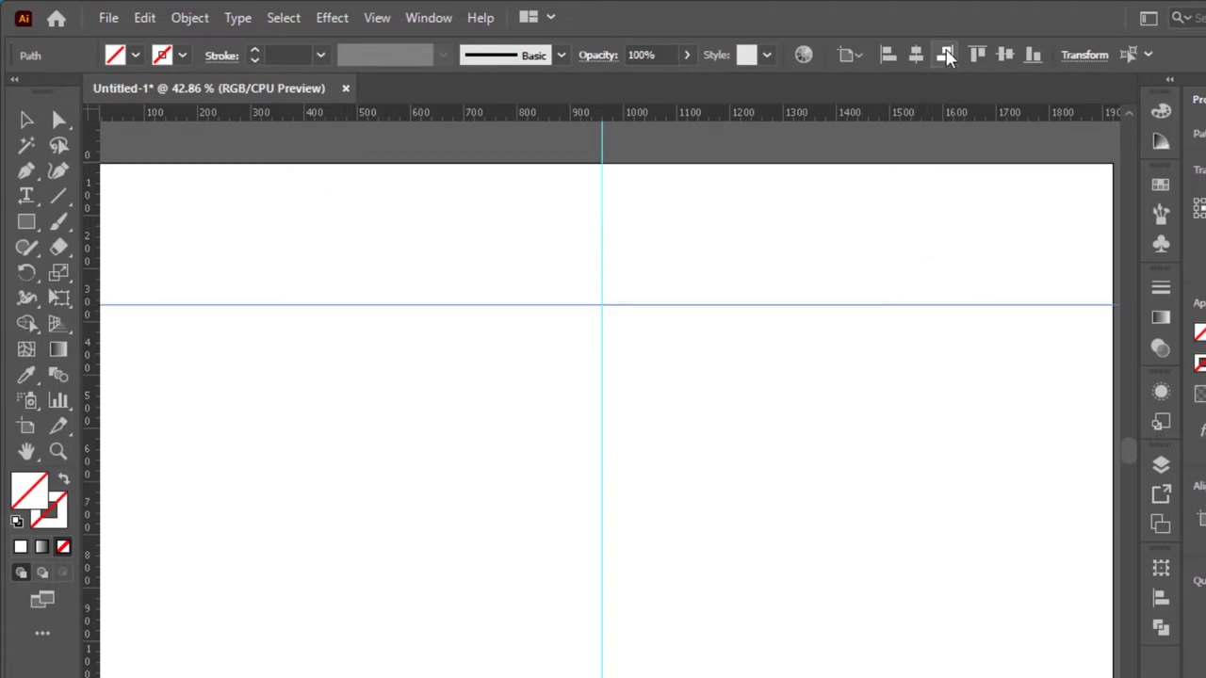
left_click(1005, 56)
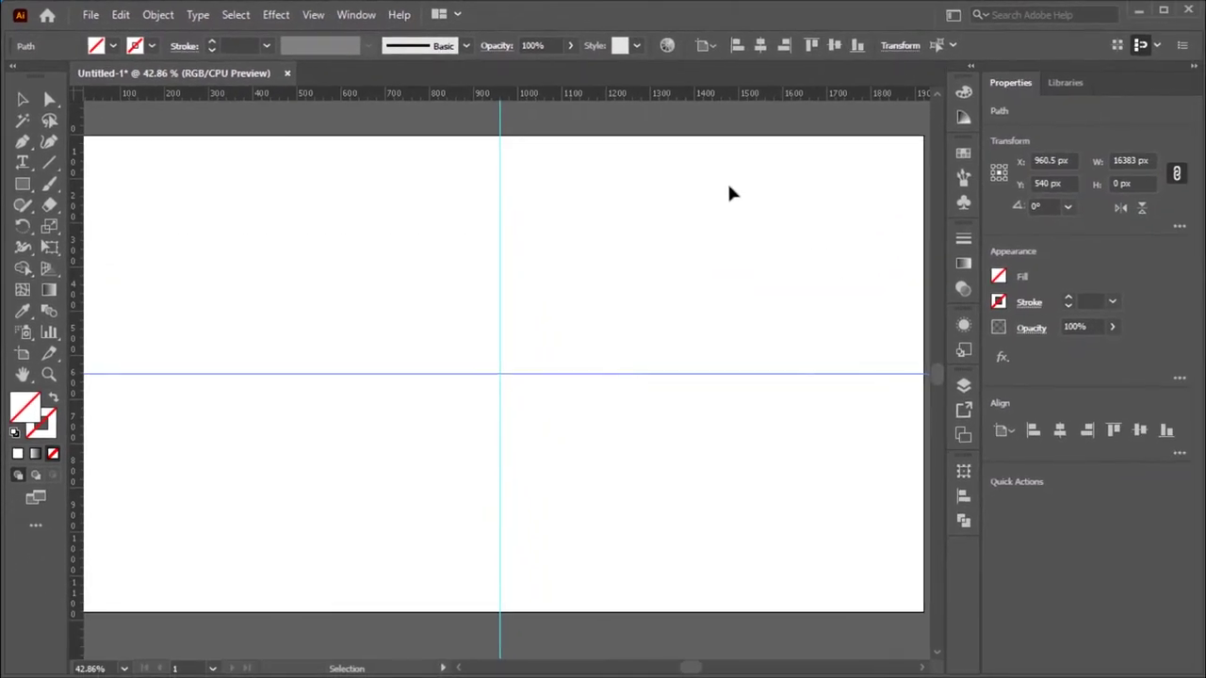
left_click(714, 229)
right_click(713, 228)
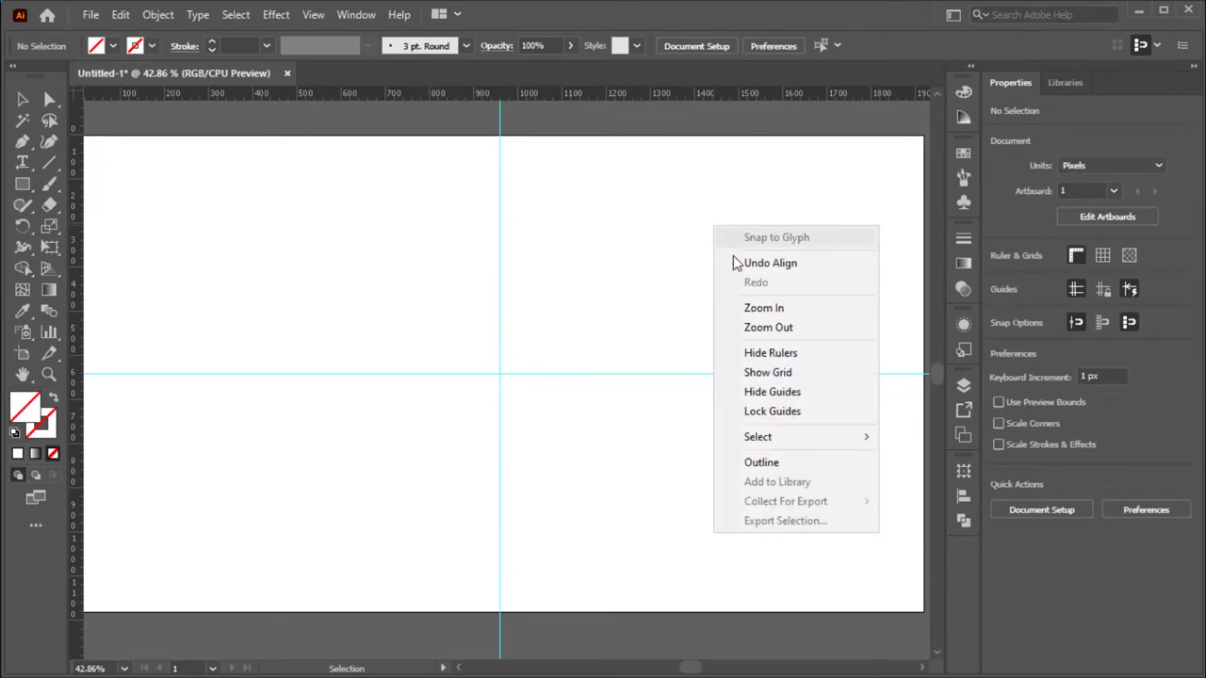
left_click(778, 412)
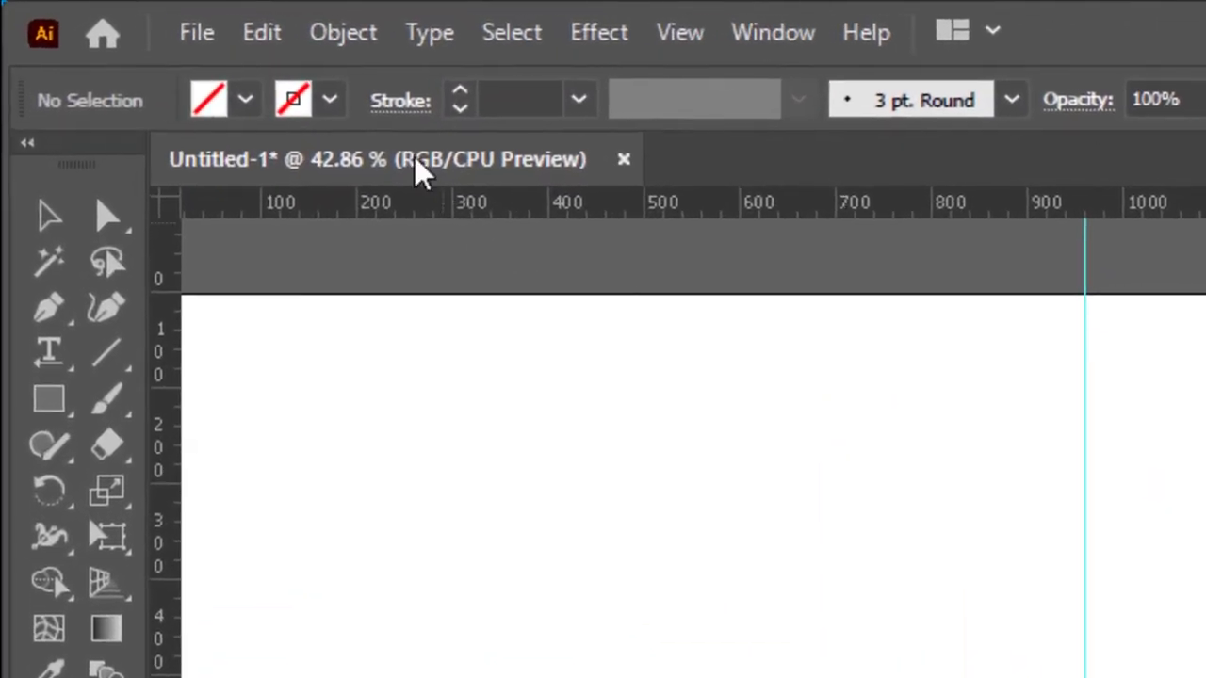
Set the stroke to black and create an 8-sided polygon at the guide crossing
left_click(329, 102)
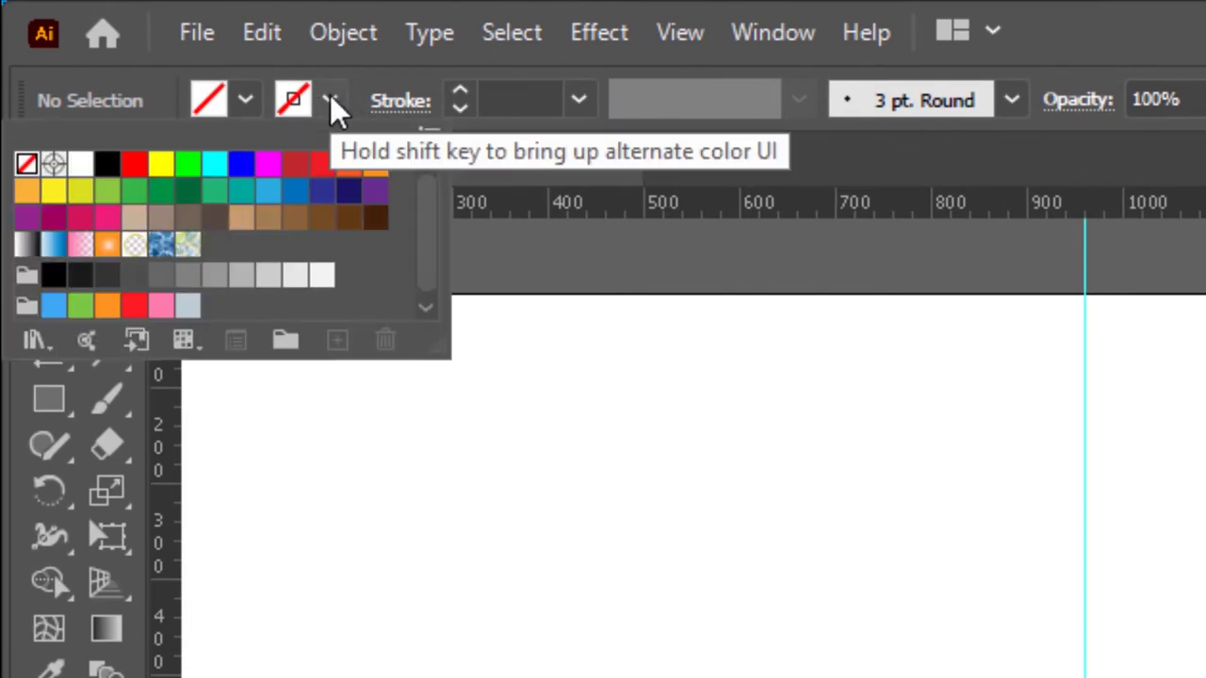
left_click(110, 177)
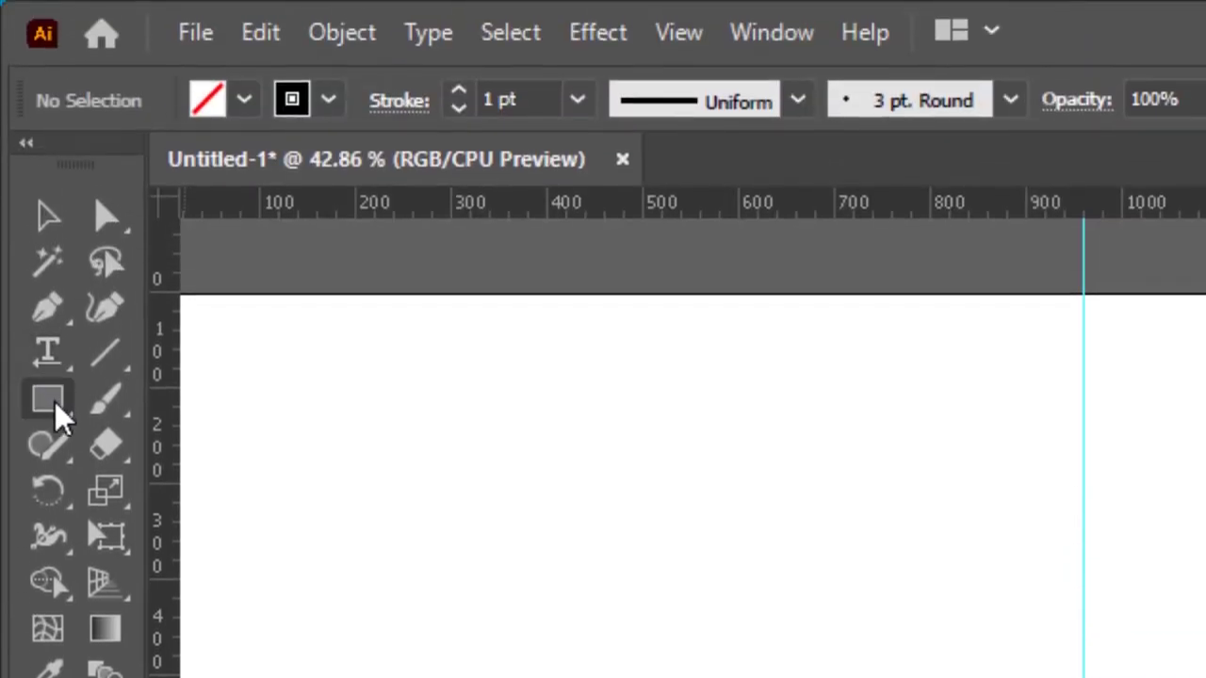
left_click(57, 417)
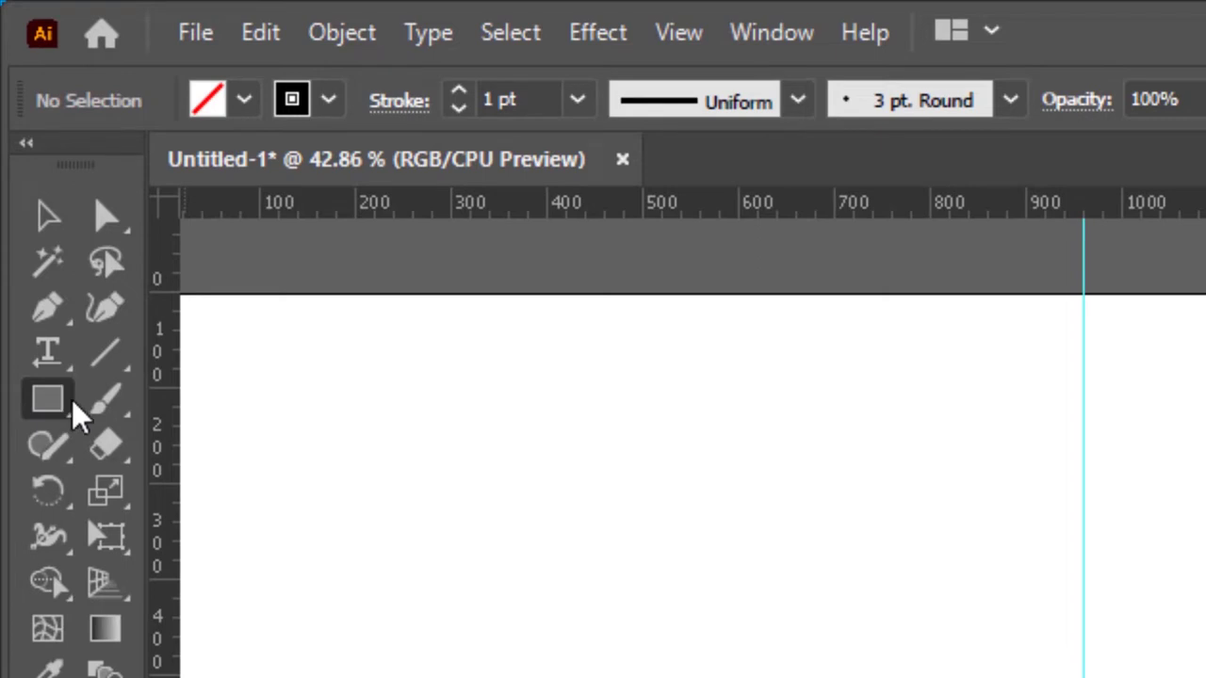
right_click(77, 414)
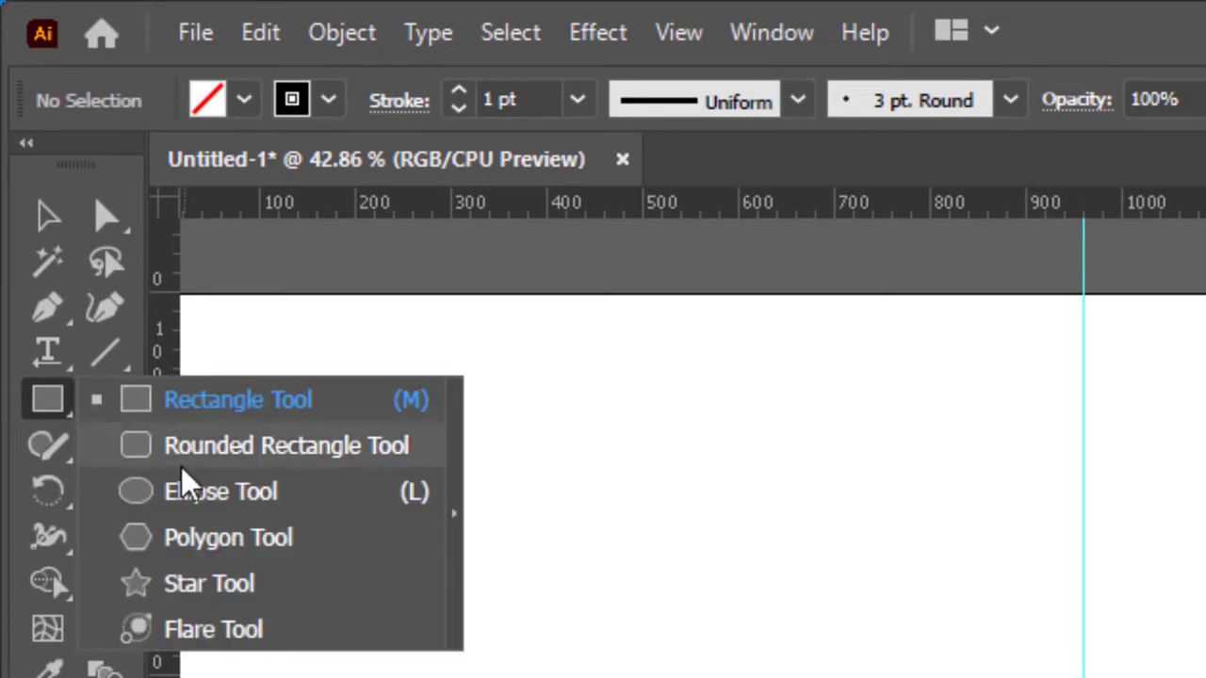
left_click(351, 565)
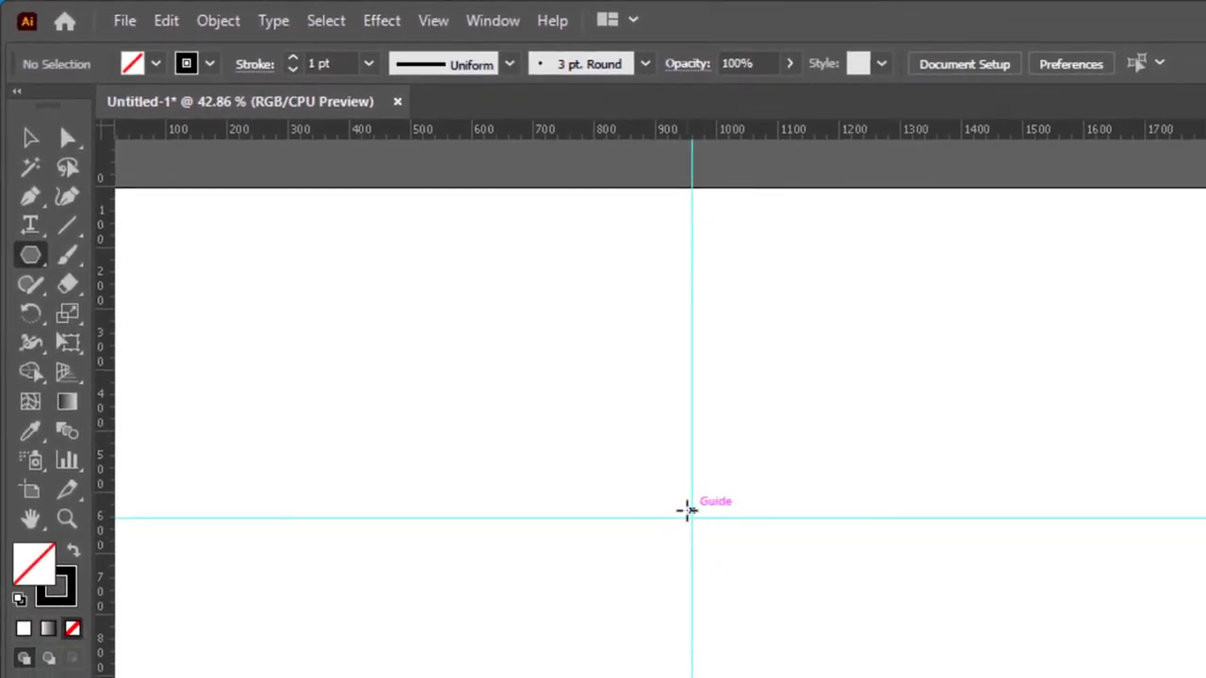
left_click(688, 510)
type("8")
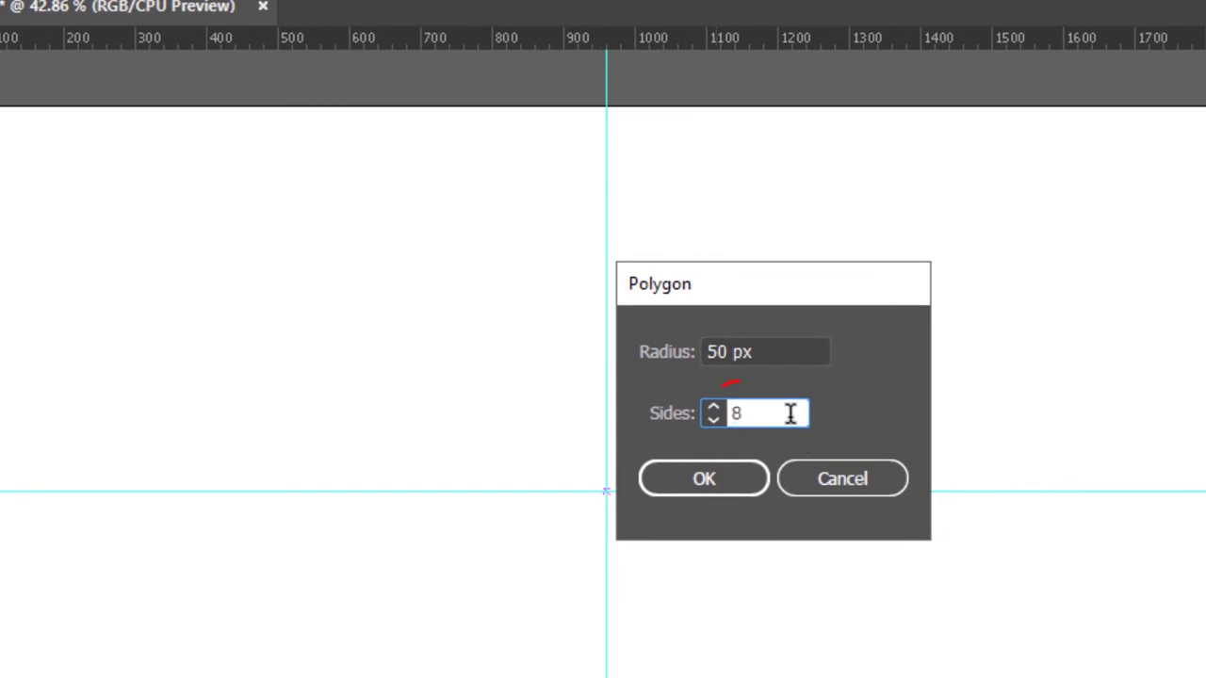
left_click(722, 485)
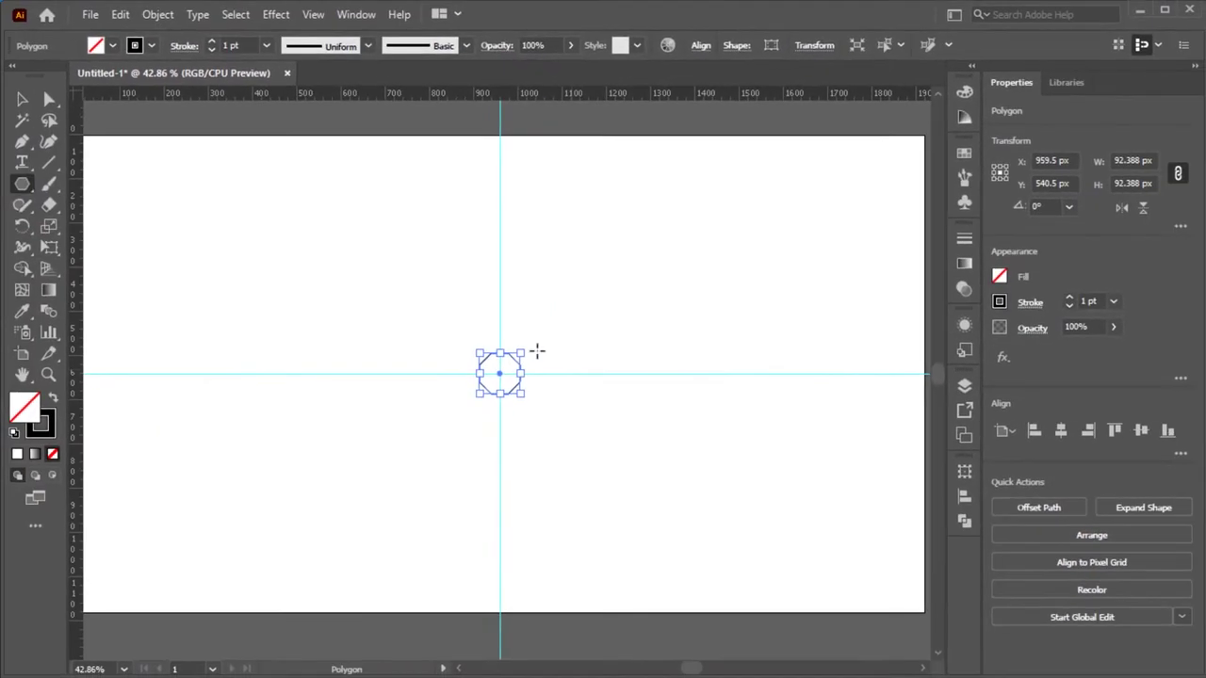
Enlarge the octagon around its centre to about 796 px wide
left_click(19, 100)
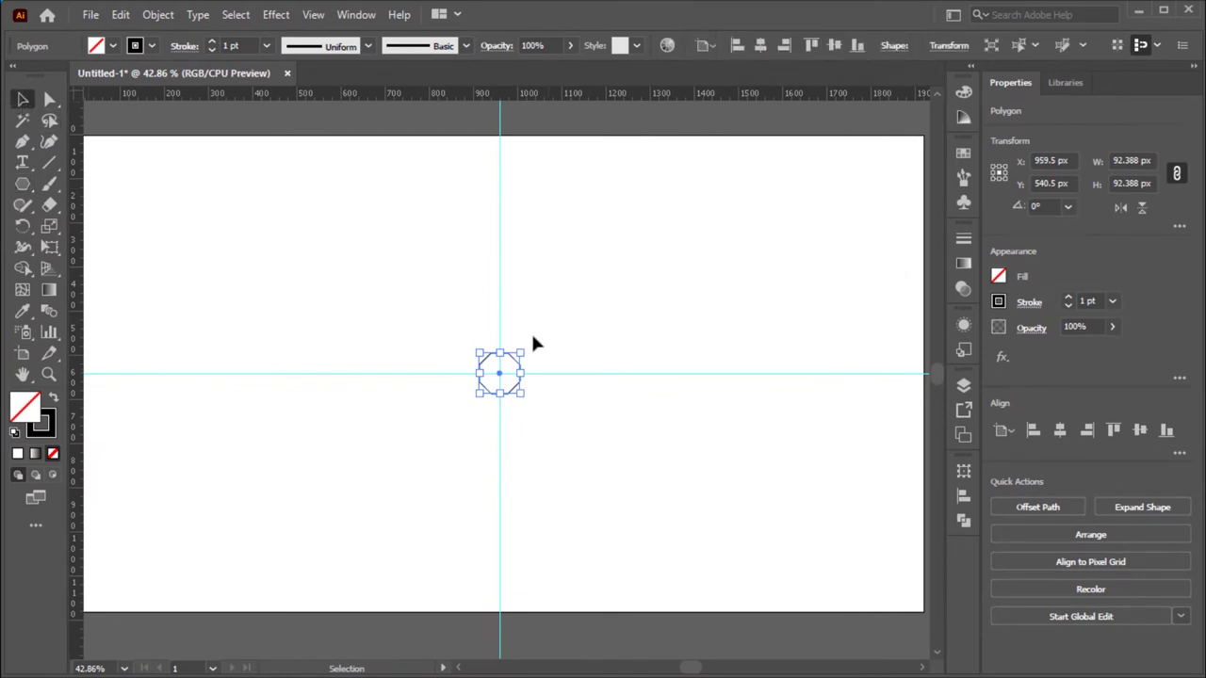
mouse_move(520, 351)
left_mouse_down()
mouse_move(699, 199)
mouse_move(712, 203)
left_mouse_up()
left_click(731, 238)
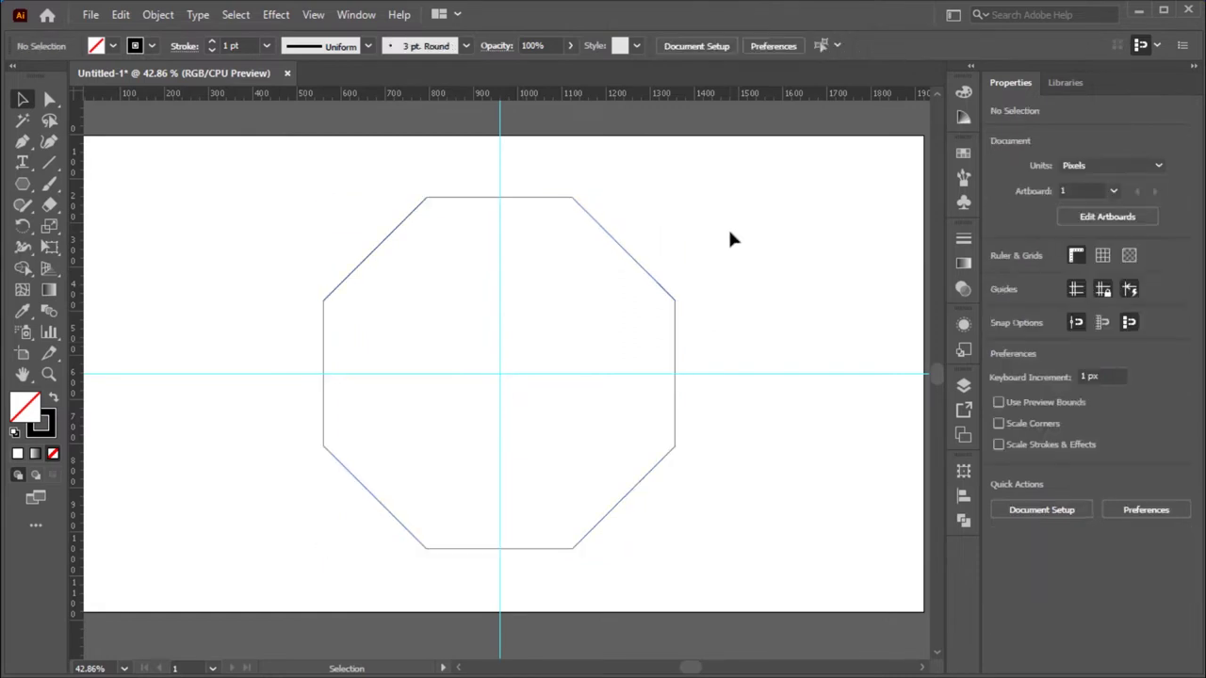
left_click_drag(718, 239, 551, 323)
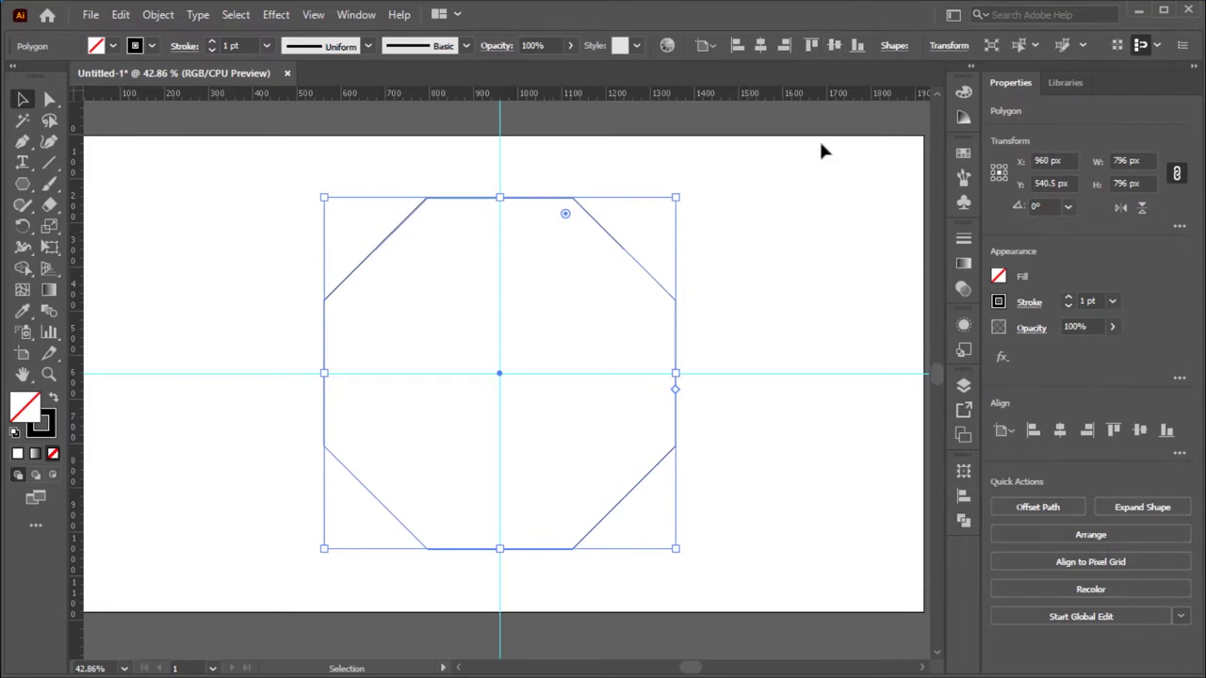
left_click(788, 280)
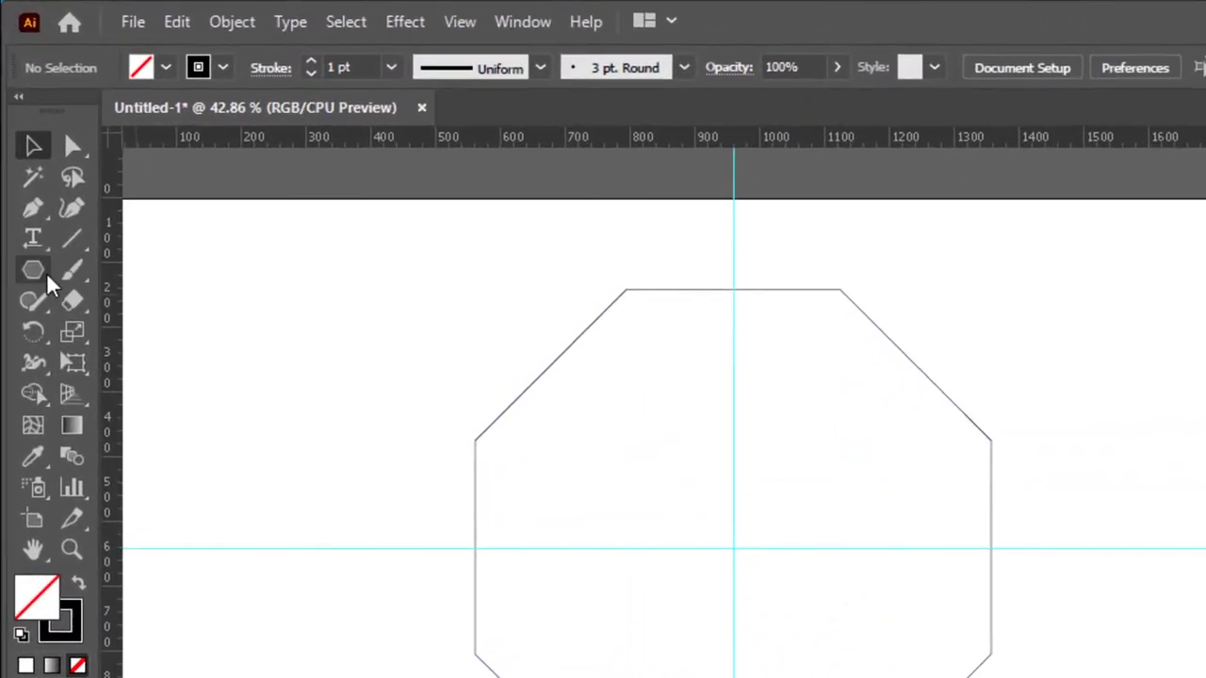
left_click(32, 187)
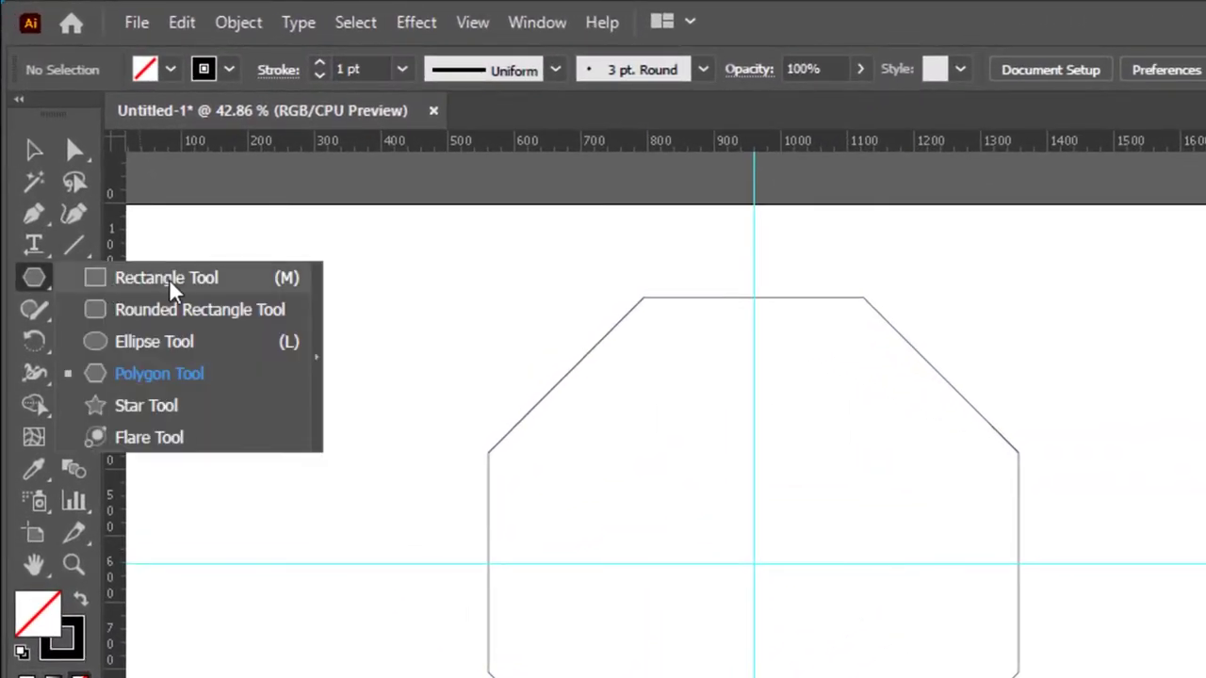
Draw a square outward from the octagon's centre
left_click(92, 281)
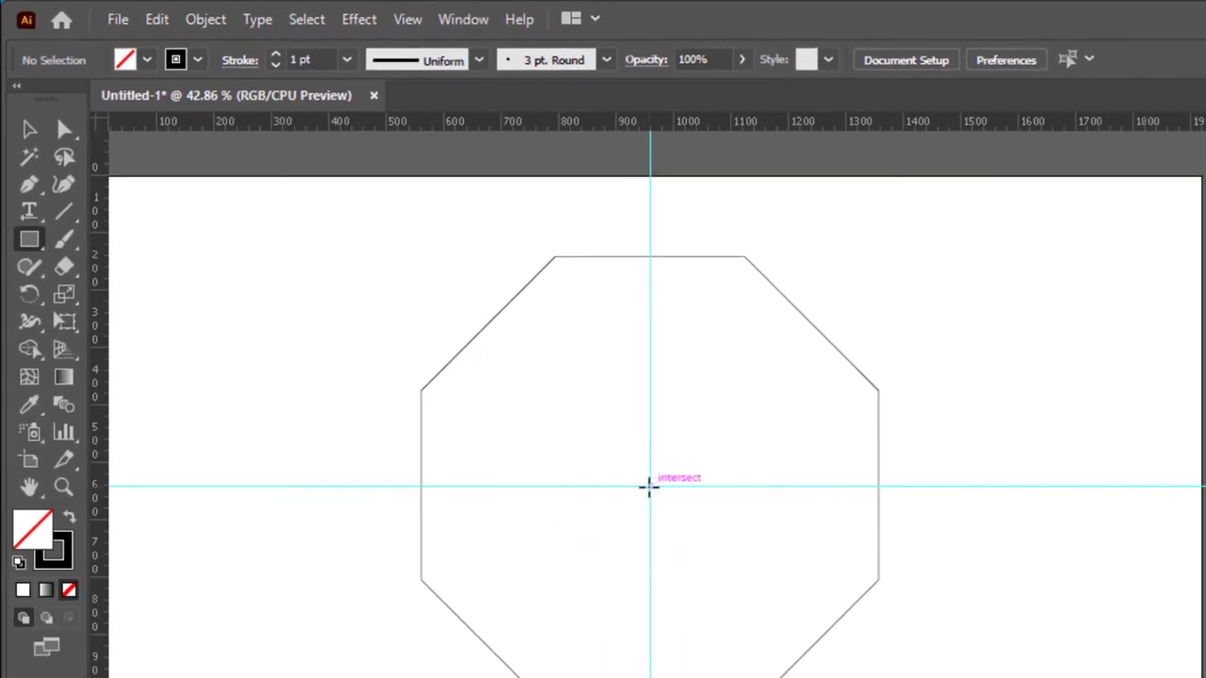
left_click_drag(648, 484, 774, 371)
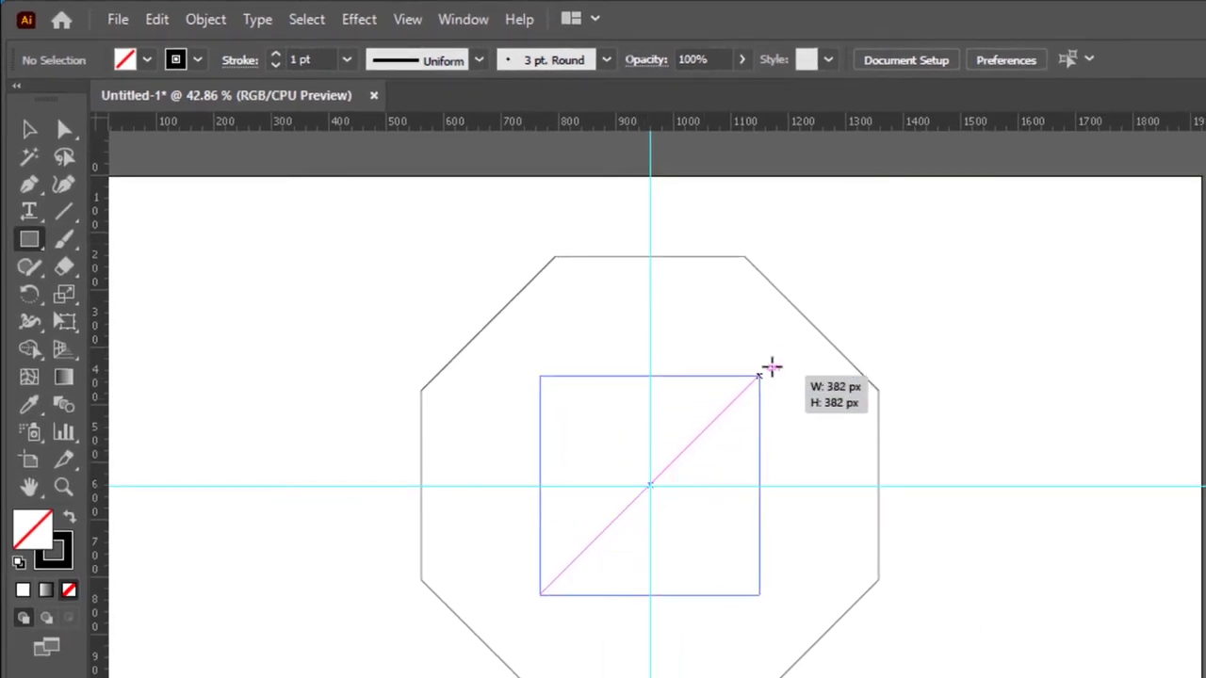
left_click_drag(774, 370, 773, 362)
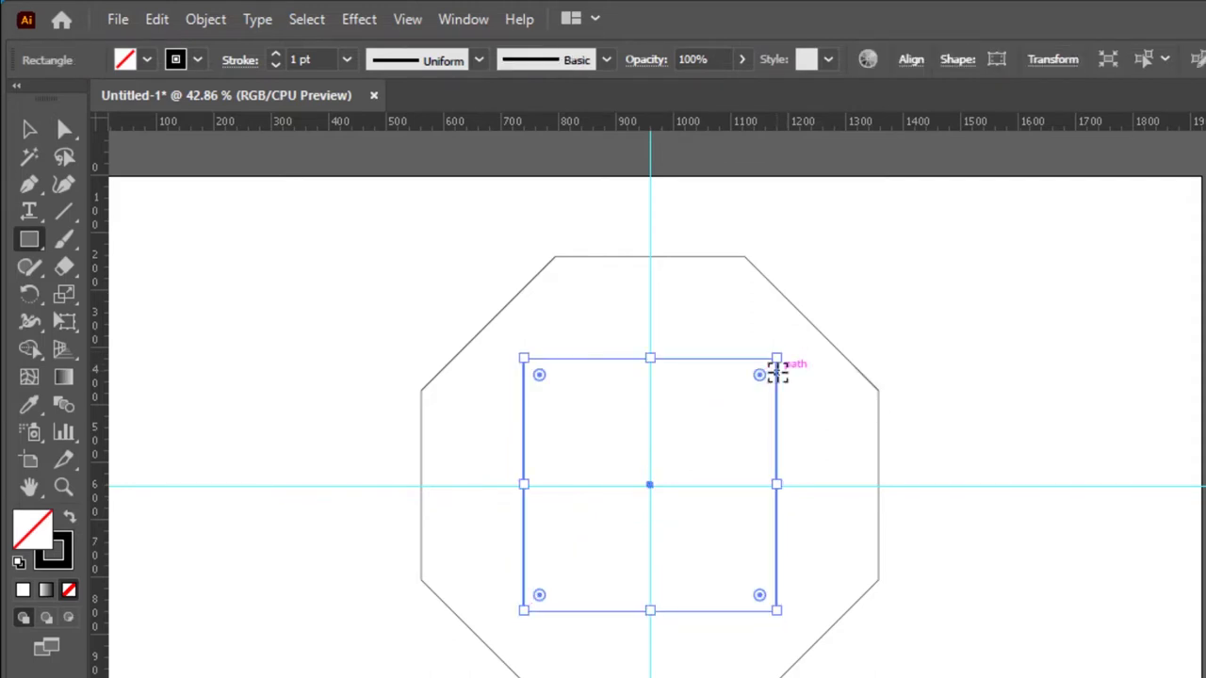
left_click(29, 131)
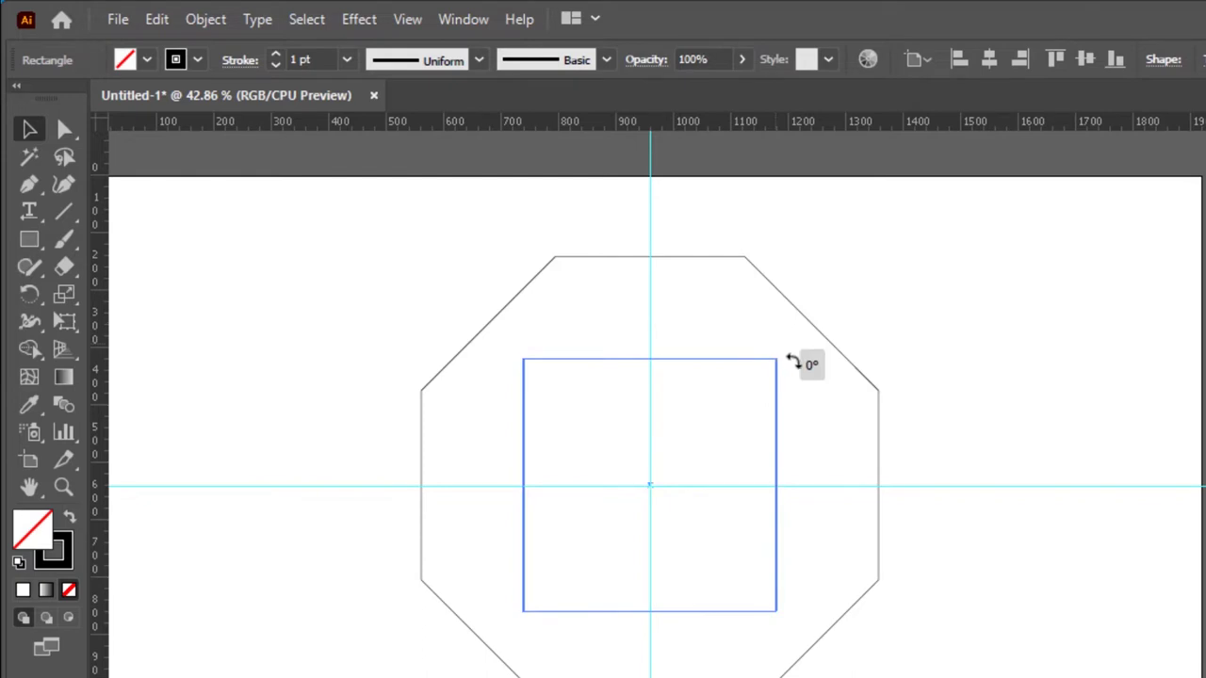
Rotate the square 45° into a diamond and reselect it
left_click_drag(785, 349, 824, 447)
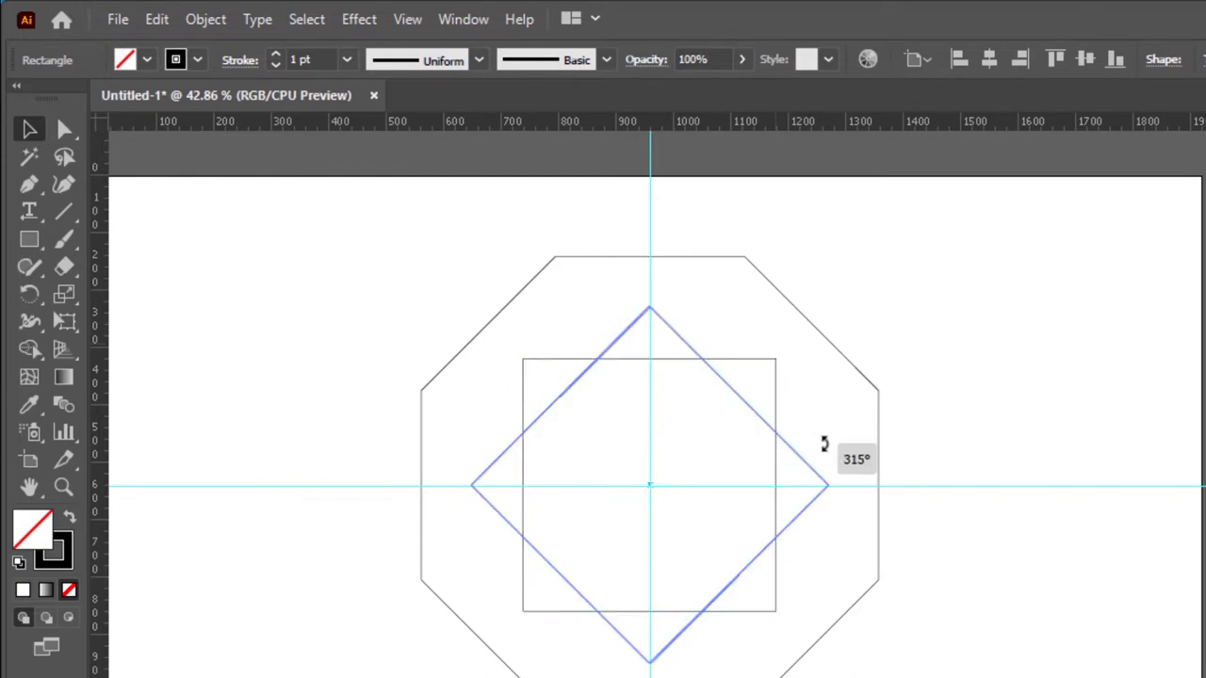
left_click(963, 313)
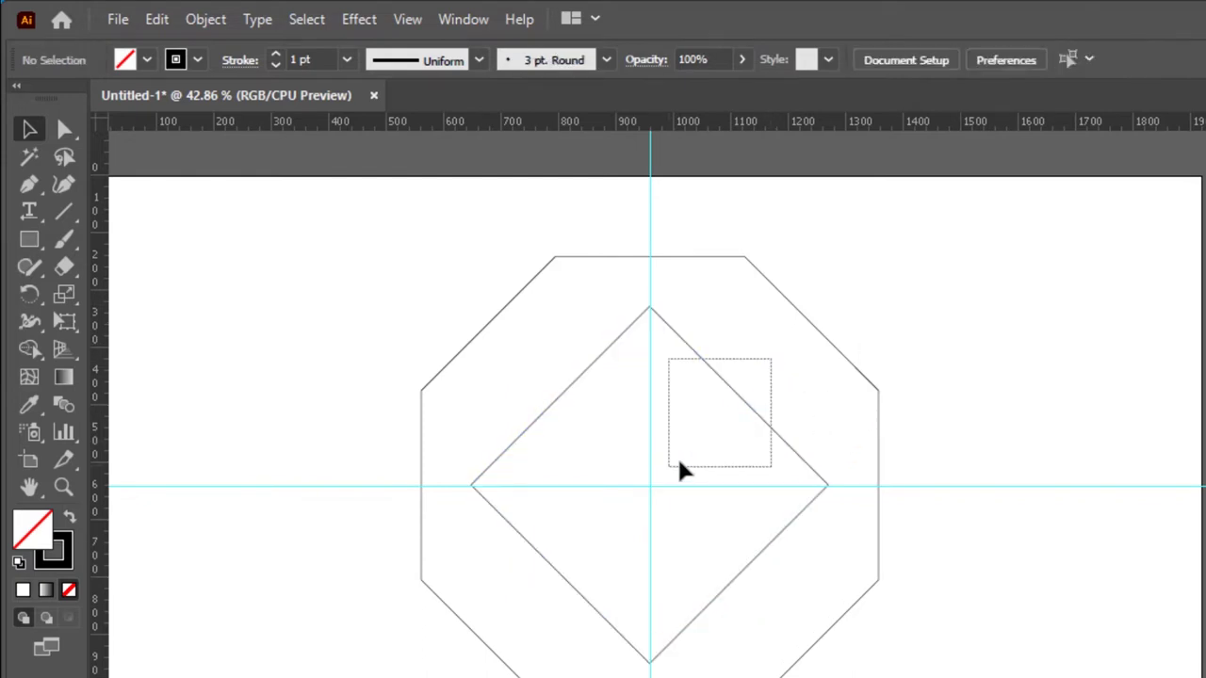
left_click_drag(772, 368, 684, 461)
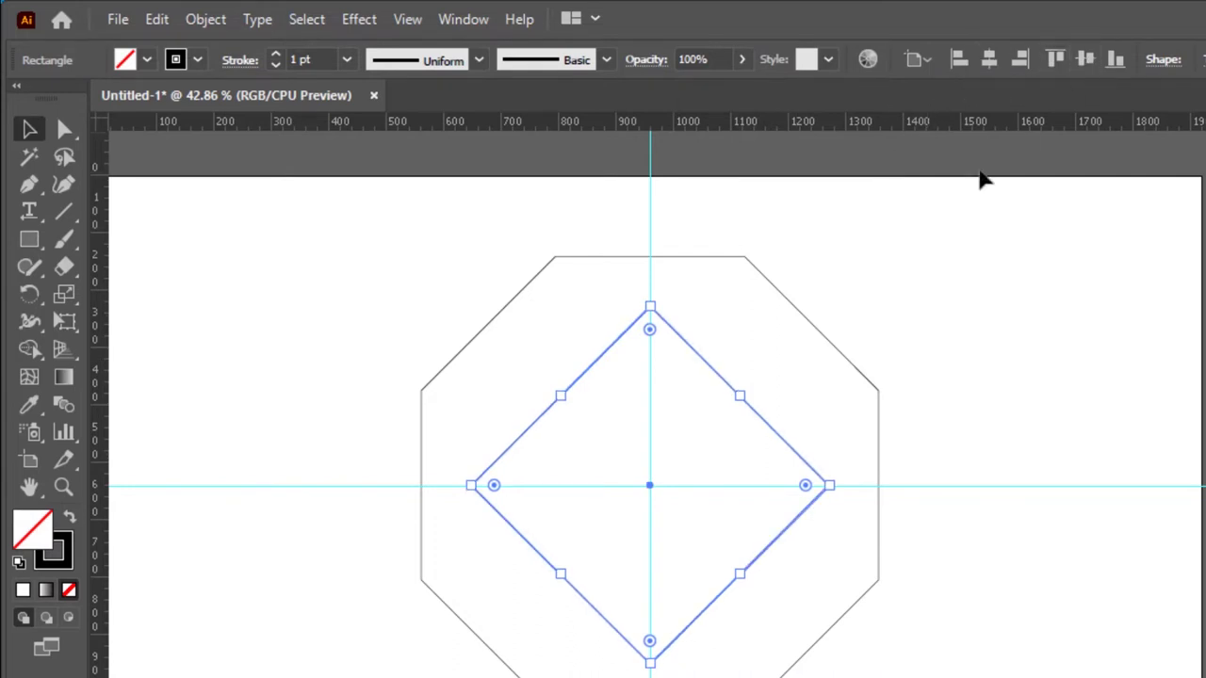
left_click(905, 259)
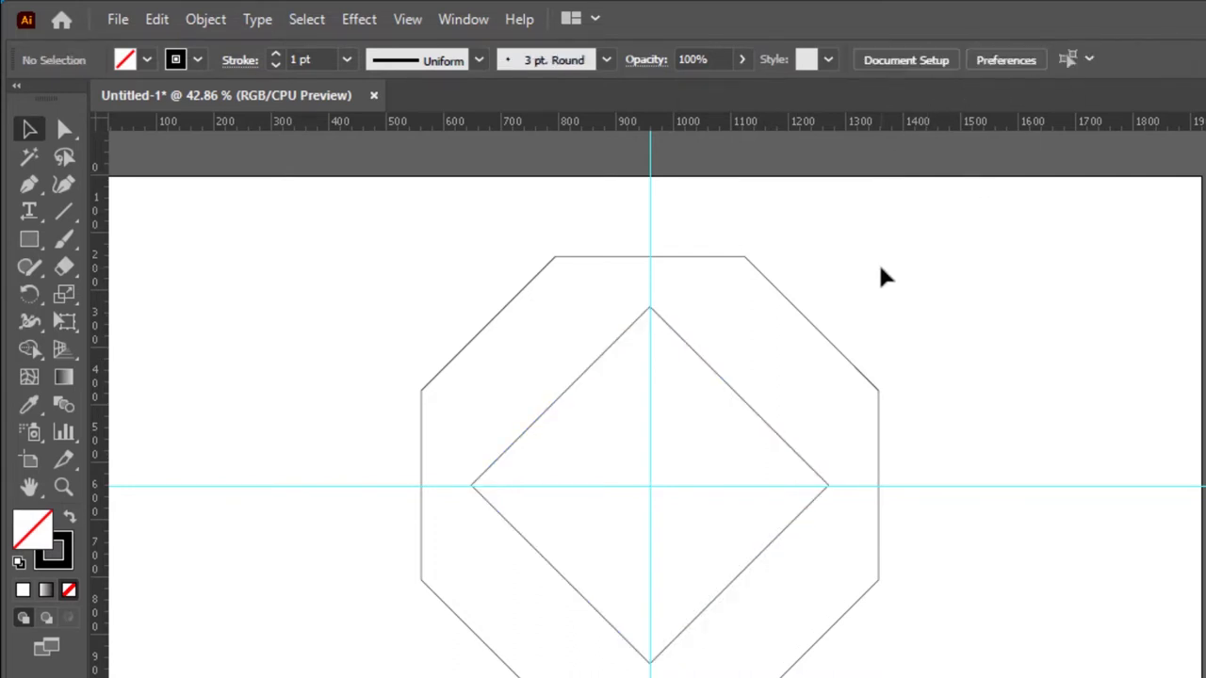
left_click_drag(743, 369, 704, 414)
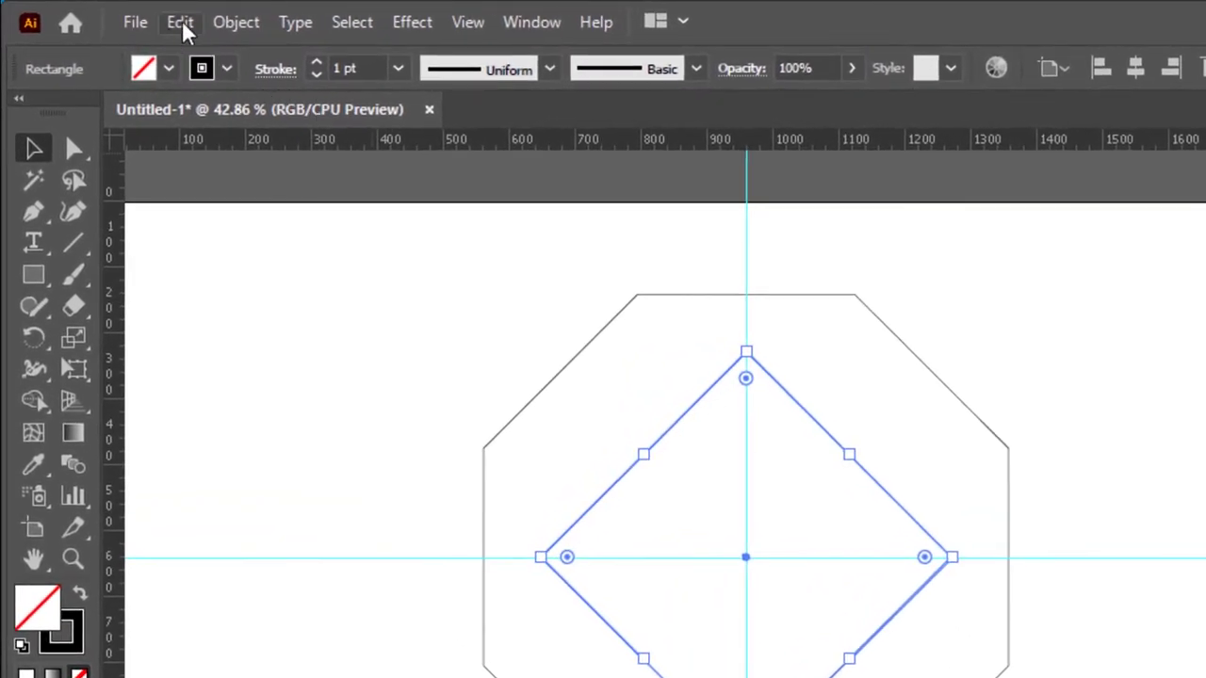
left_click(181, 26)
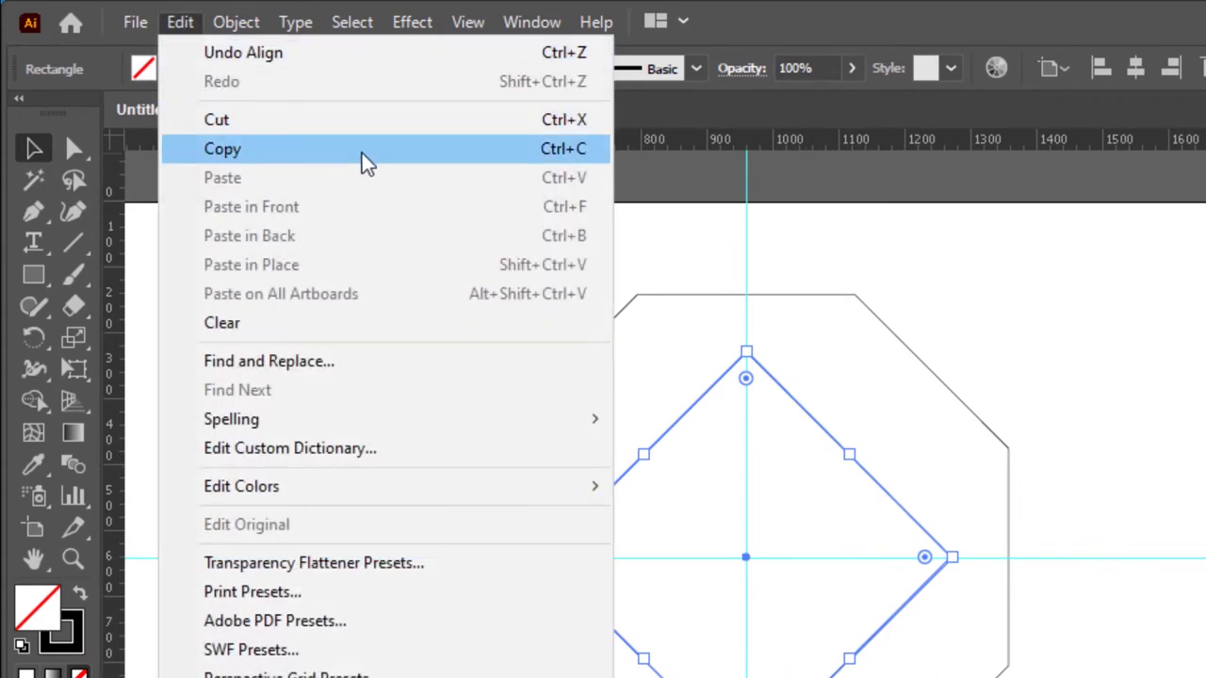
Copy the diamond and Paste in Front so the duplicate sits exactly over it
left_click(386, 161)
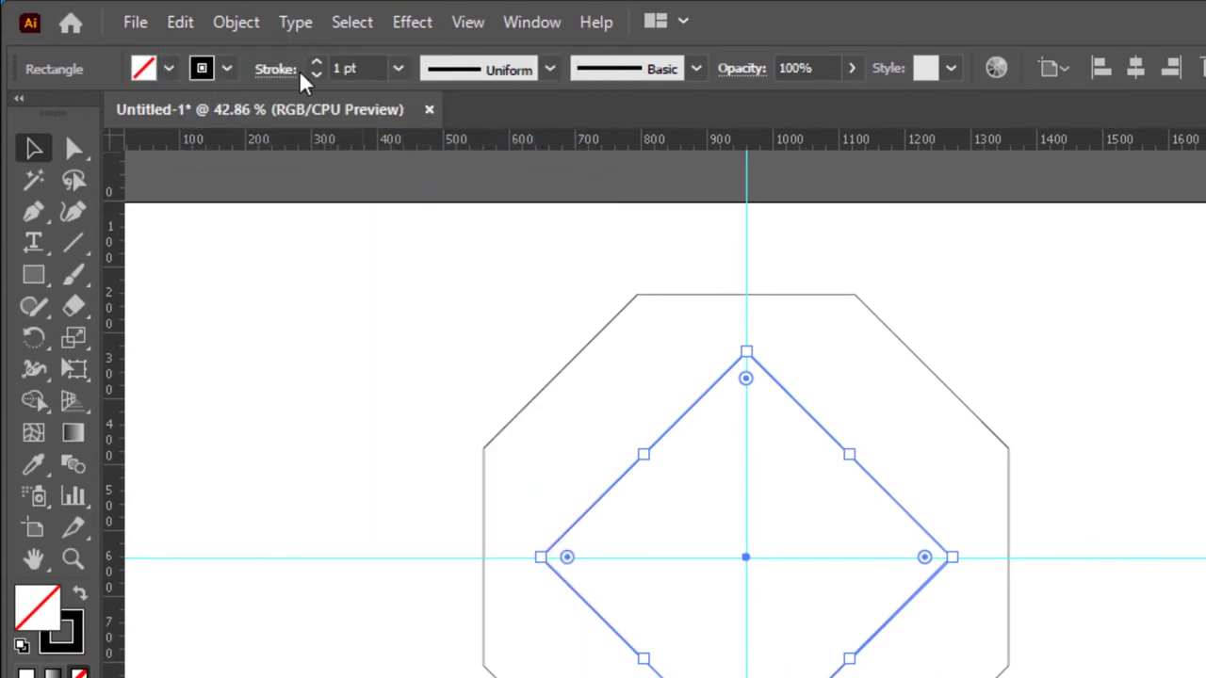
left_click(185, 26)
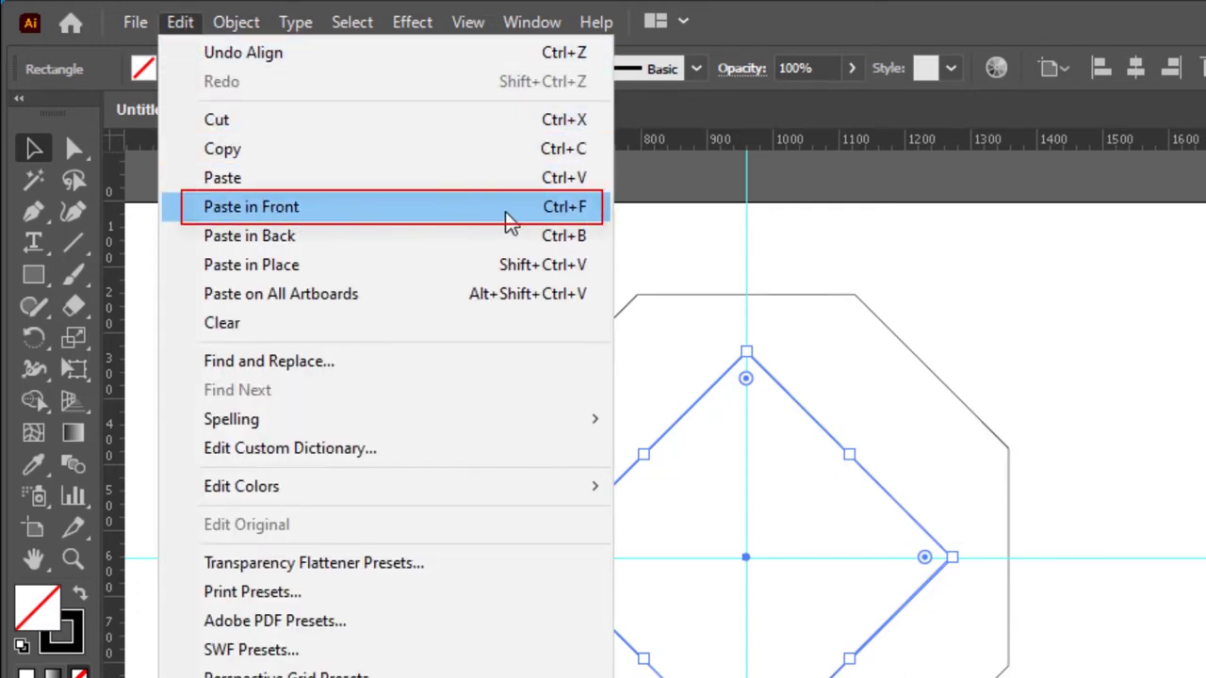
left_click(508, 219)
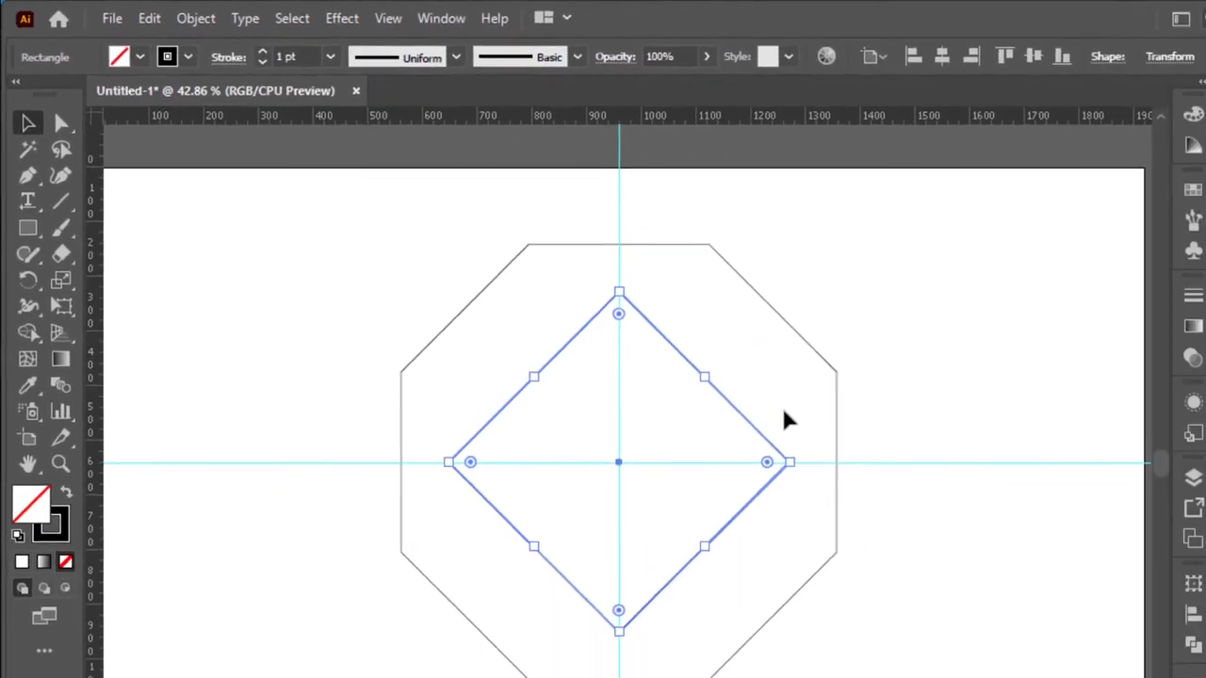
Rotate the copy back upright and Unite it with the diamond into an eight-pointed star
left_click_drag(799, 465, 773, 549)
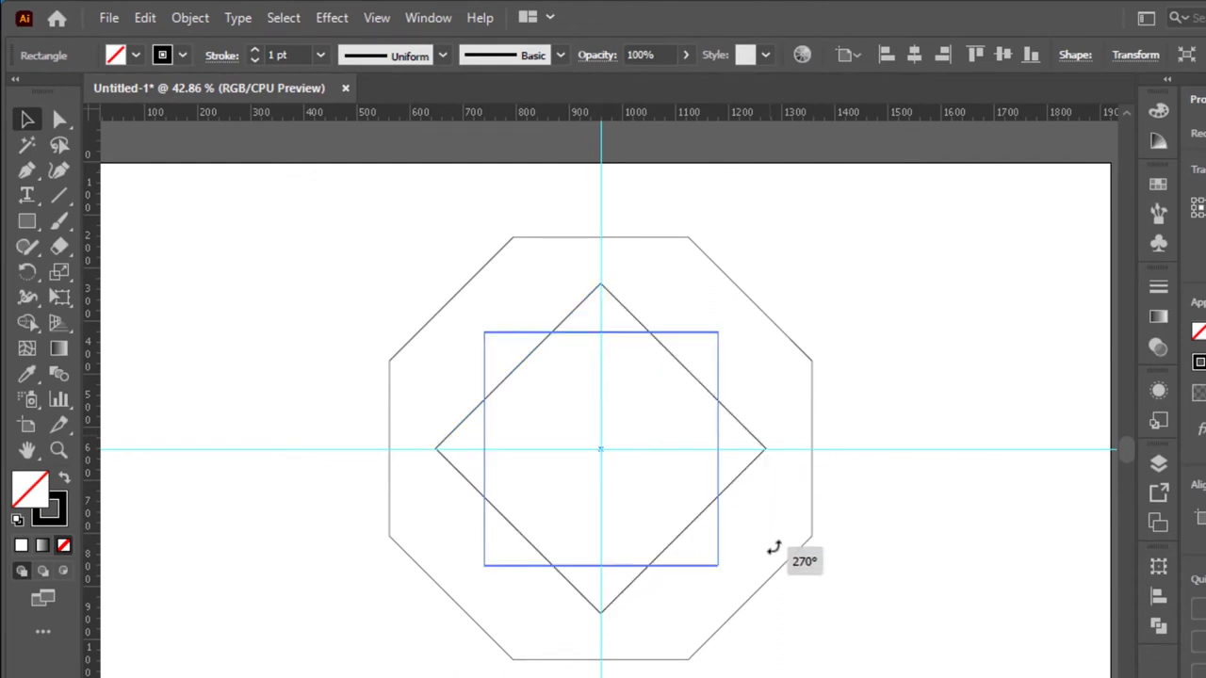
left_click(831, 386)
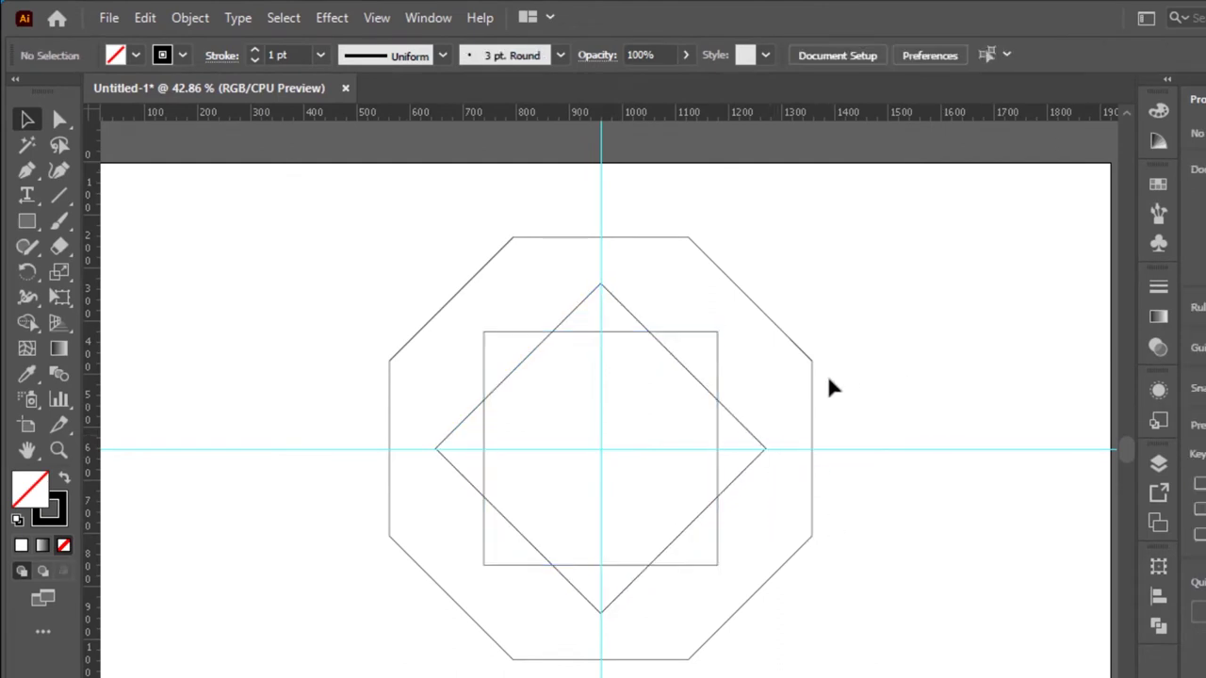
left_click_drag(750, 381, 446, 500)
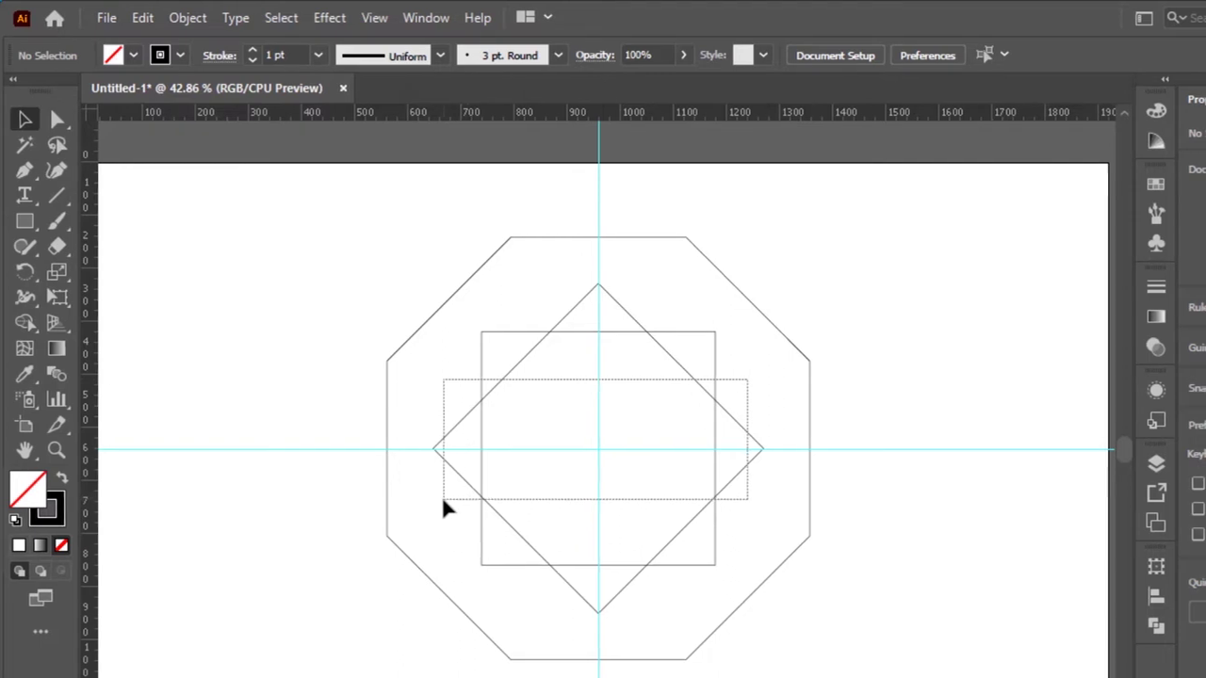
left_click_drag(374, 509, 332, 509)
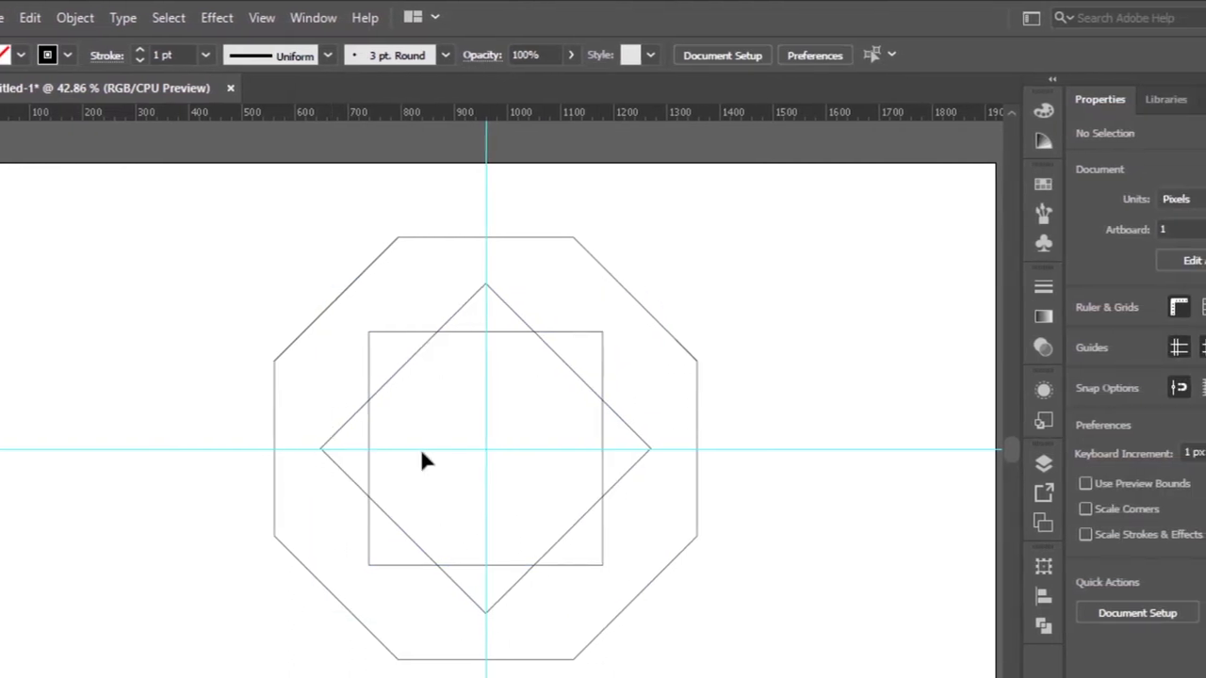
left_click_drag(318, 389, 646, 515)
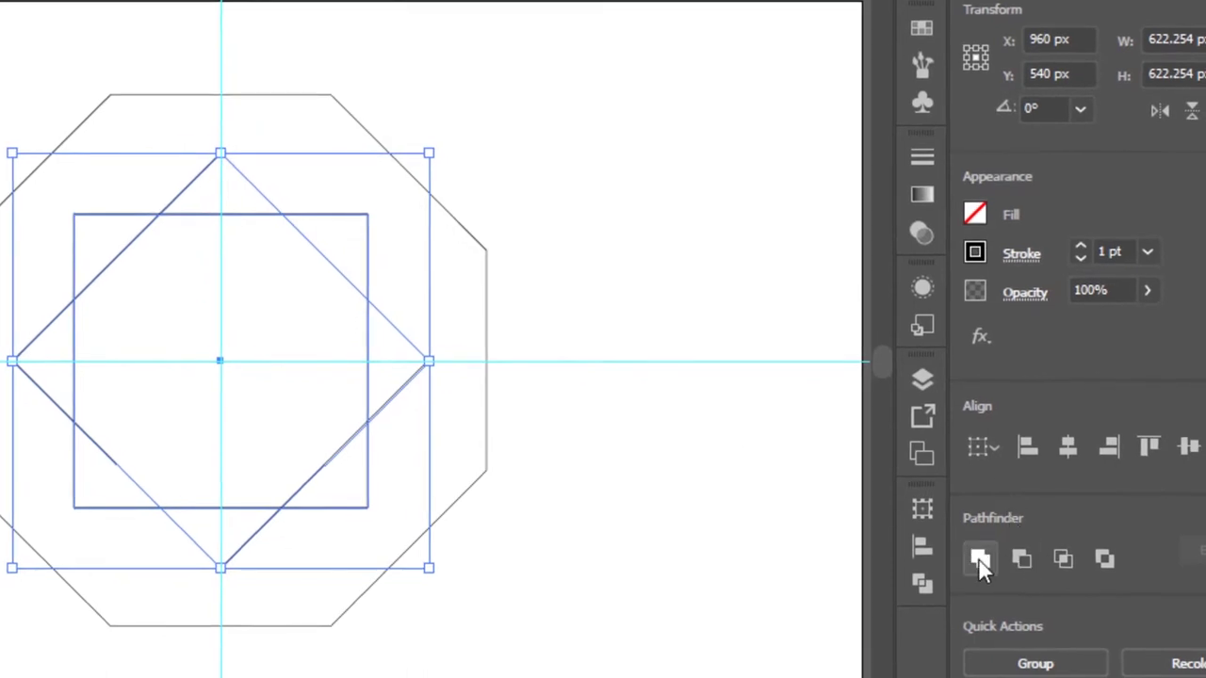
left_click(979, 560)
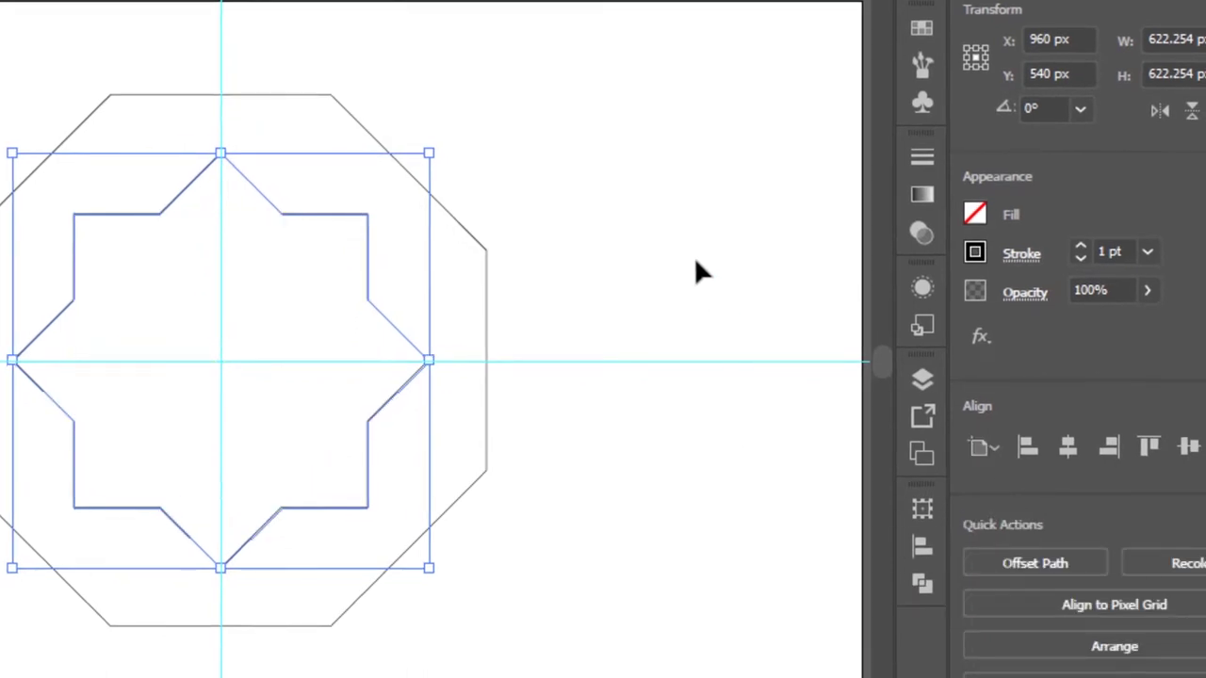
left_click(696, 263)
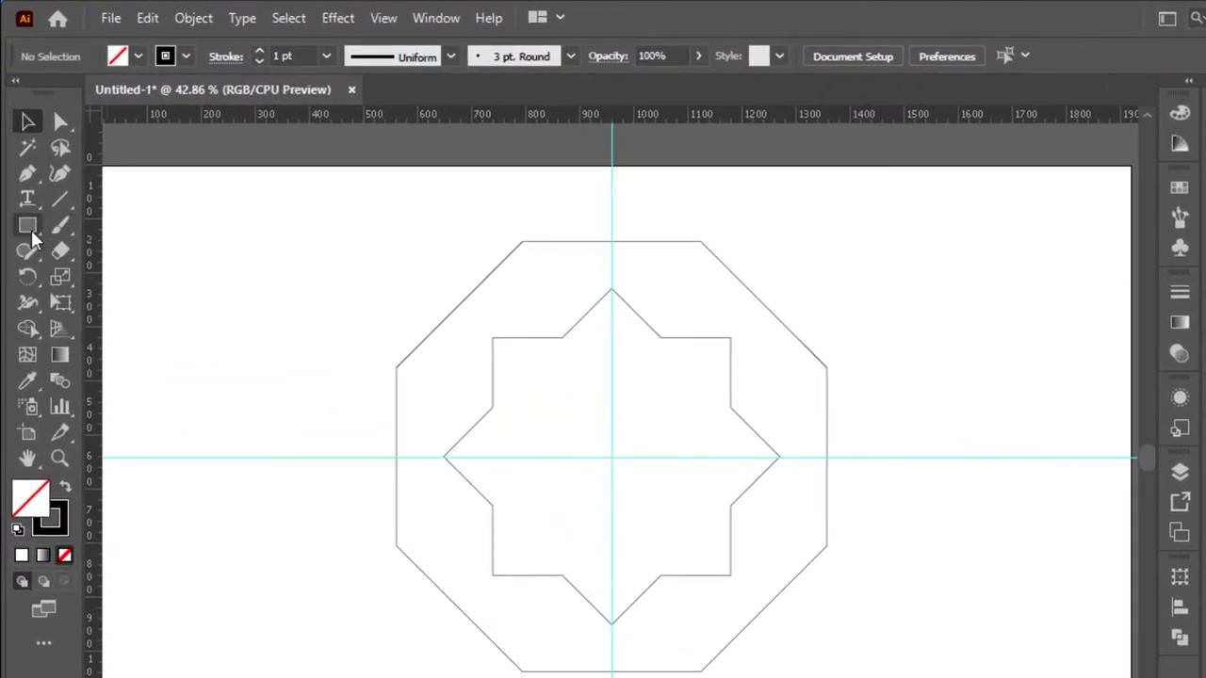
Draw a new square over the star's upper part and rotate it 45° into a diamond
left_click(29, 229)
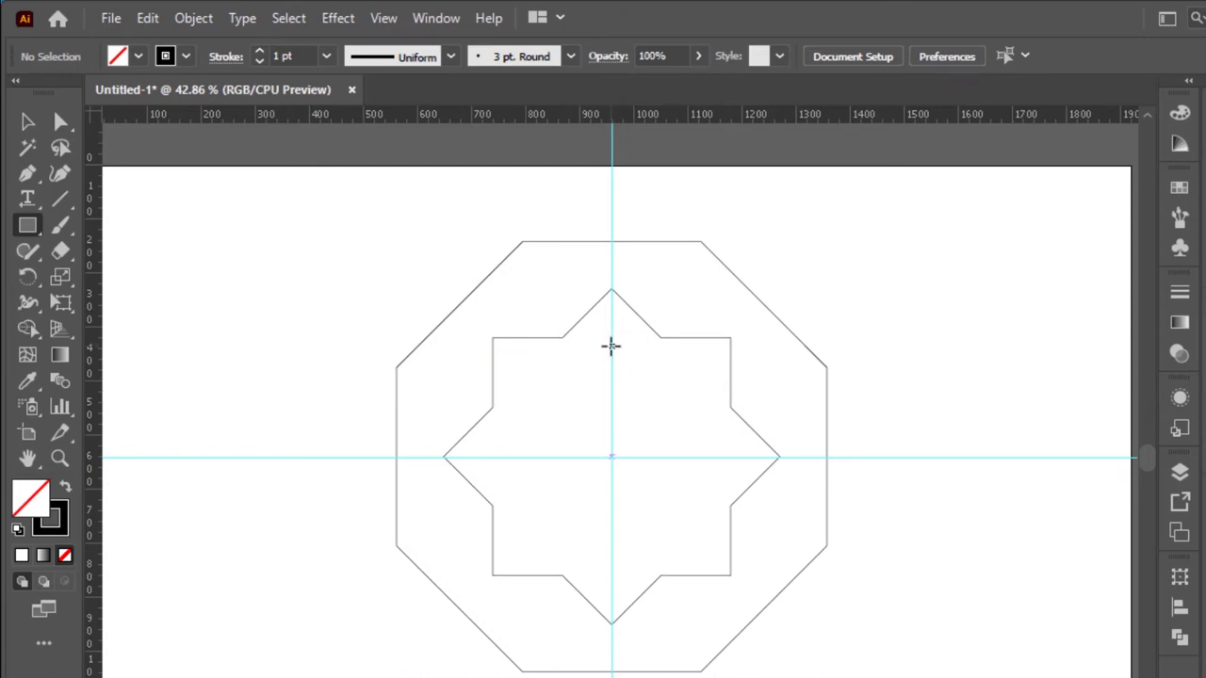
left_click_drag(610, 342, 625, 254)
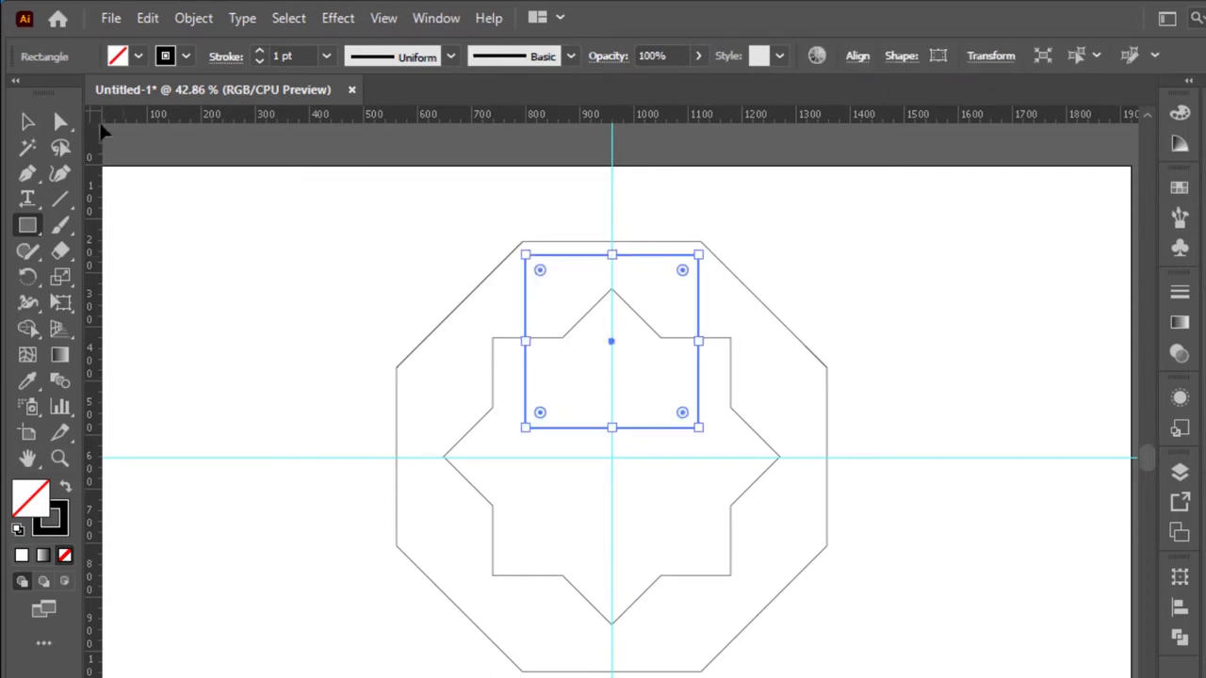
left_click(27, 122)
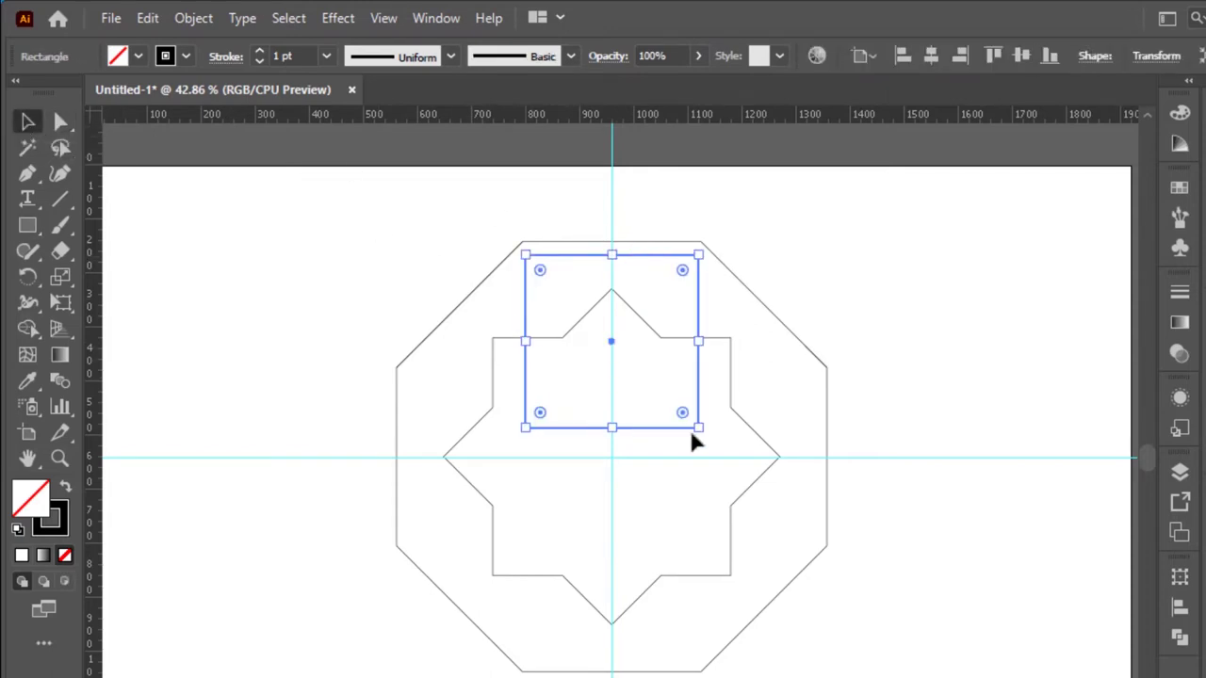
left_click_drag(711, 426, 638, 460)
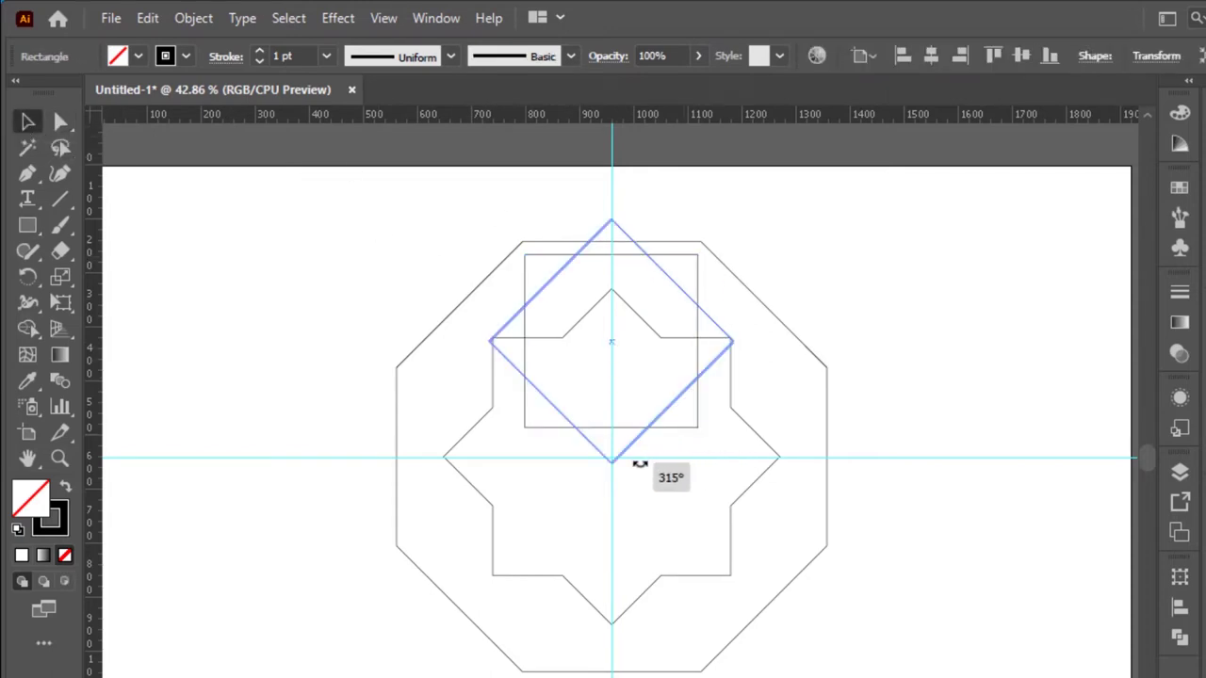
left_click(923, 286)
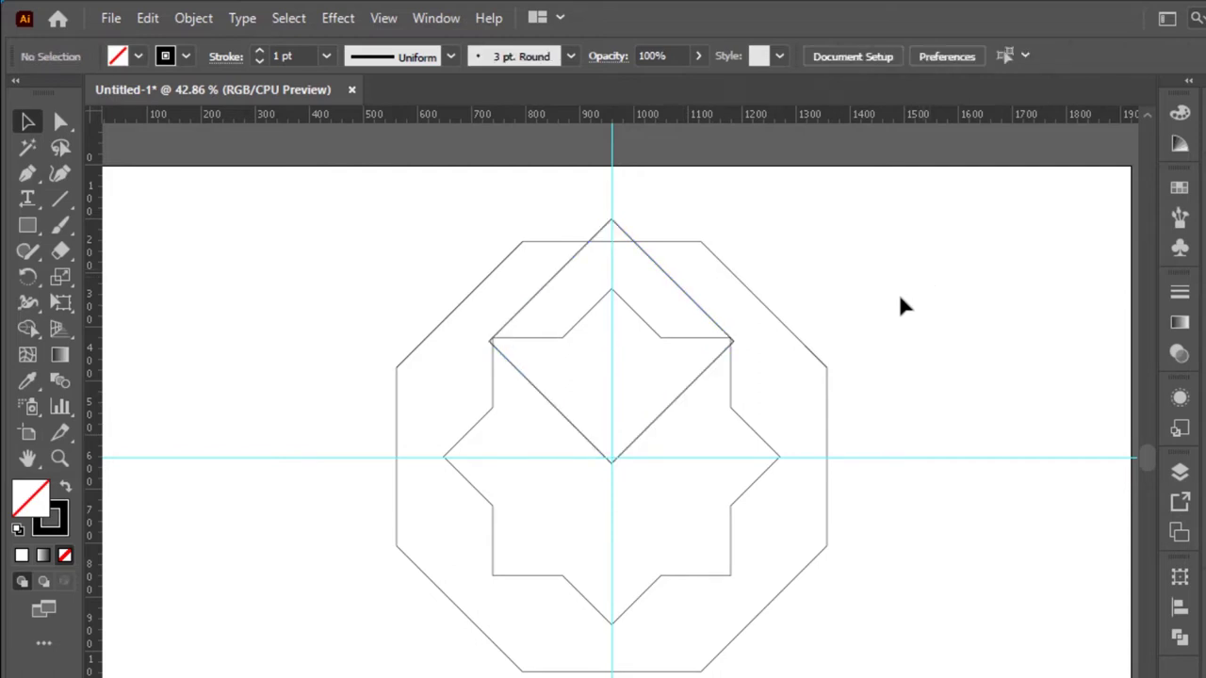
Shrink the new diamond to 254.56 px and move it 58 px up onto the star's top point
left_click(672, 411)
left_click_drag(619, 463, 619, 439)
left_click(931, 310)
left_click_drag(659, 397, 659, 373)
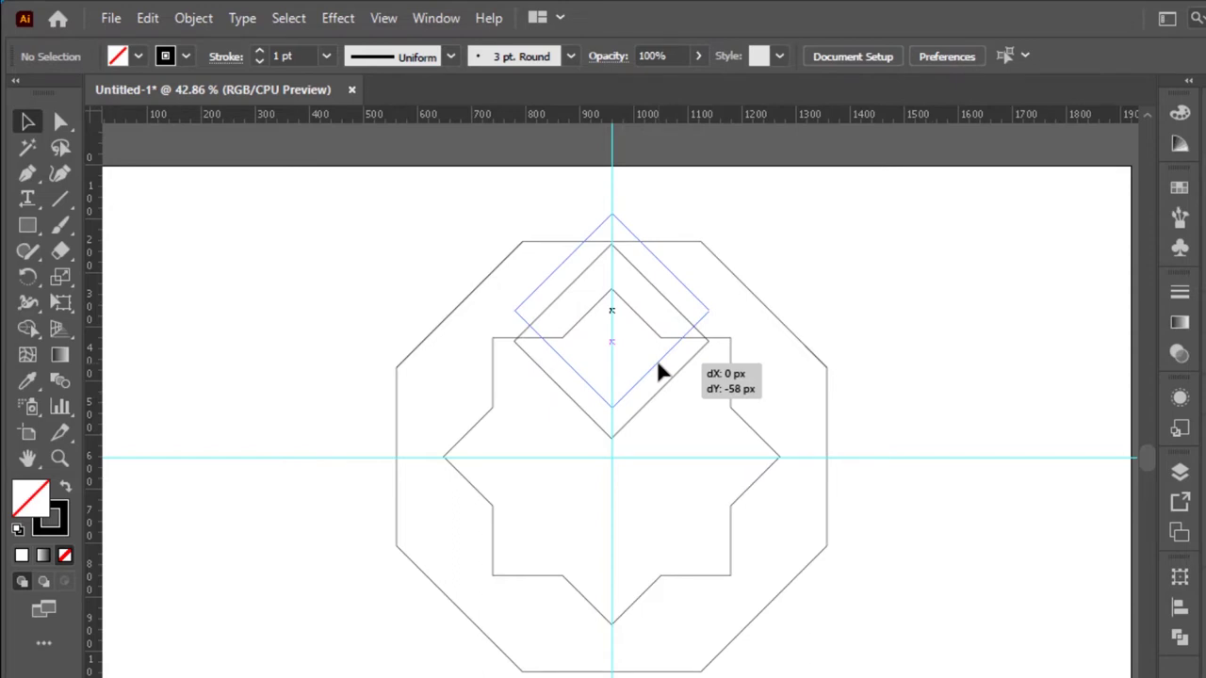
left_click(926, 288)
key("ctrl+equal")
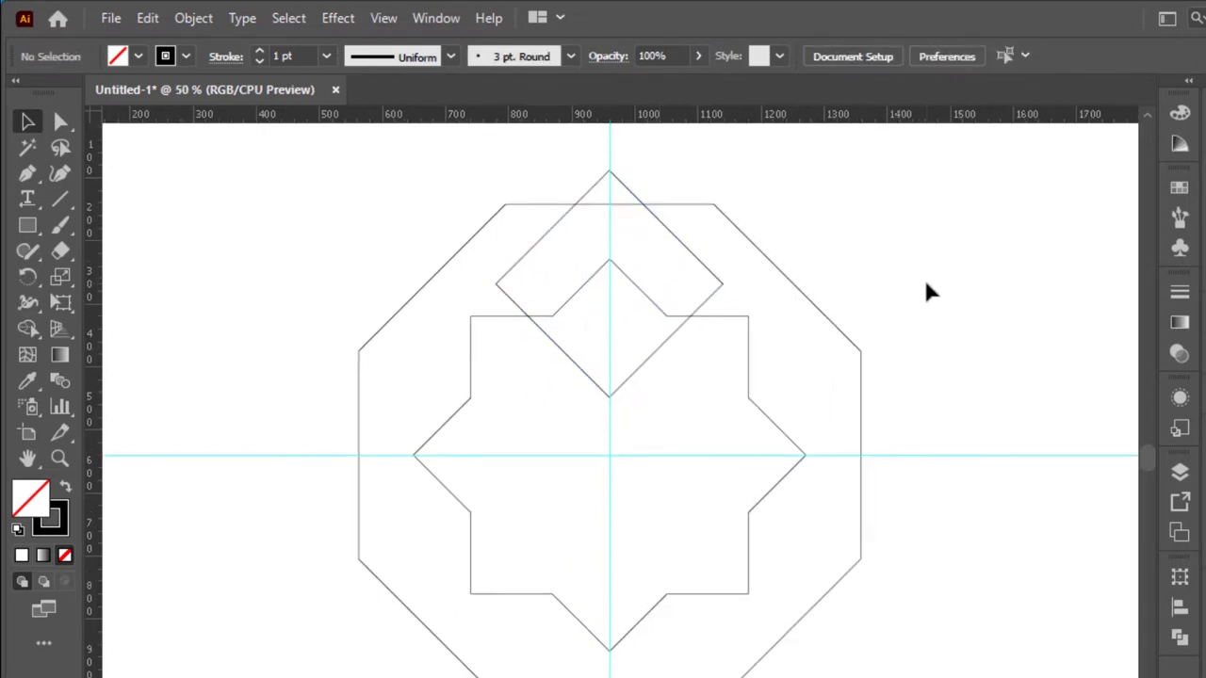
scroll(801, 388, "up", 1)
left_click(666, 397)
Enlarge the top diamond to 277.19 px across and reselect it
left_click_drag(671, 401, 697, 404)
left_click(823, 250)
left_click(826, 270)
left_click(670, 416)
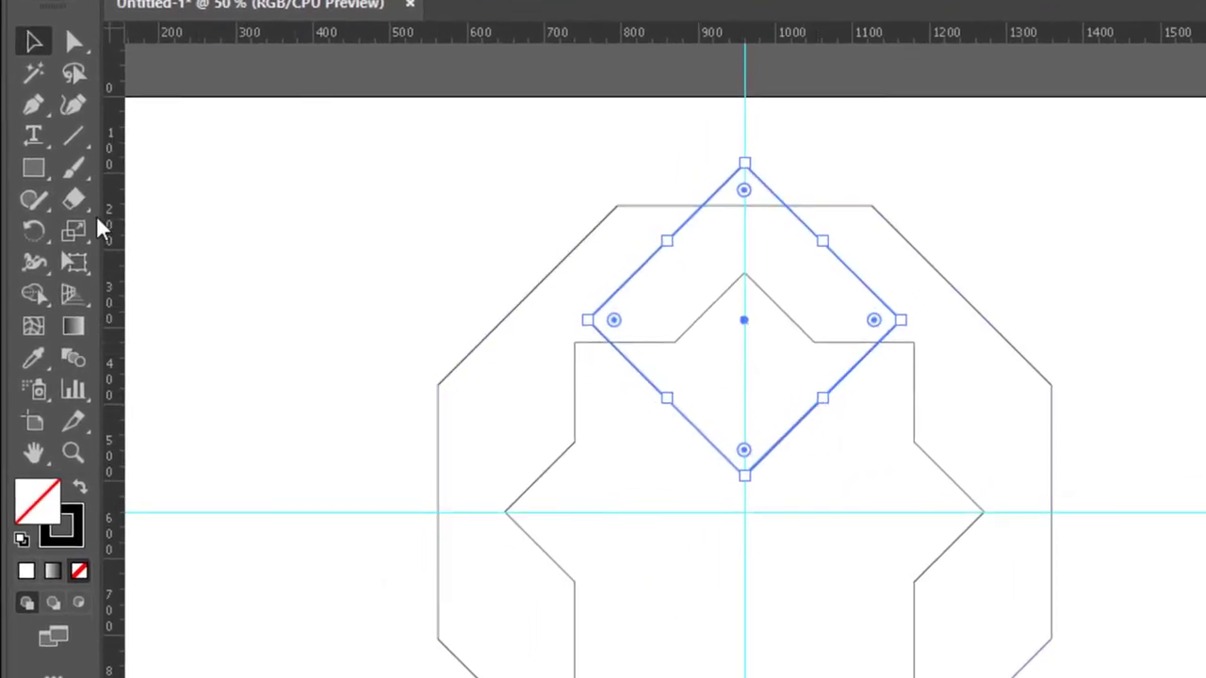
Make a 45° rotated copy of the diamond pivoting on the guide crossing
left_click(35, 233)
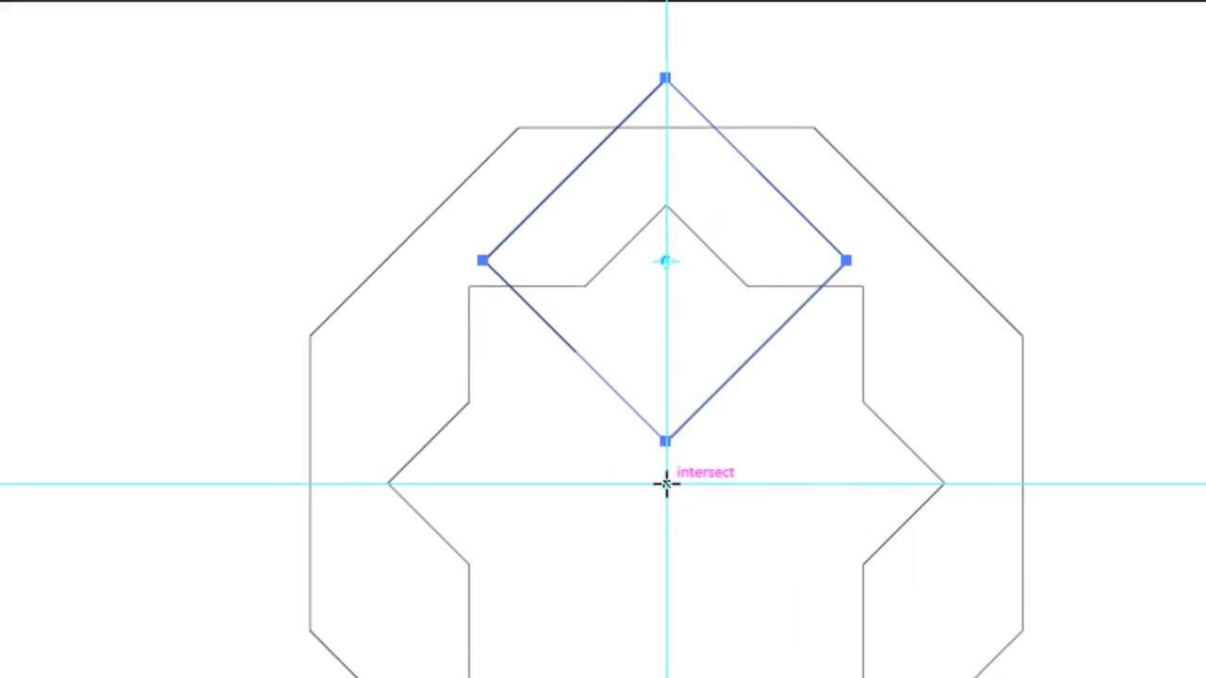
left_click(667, 485, "alt")
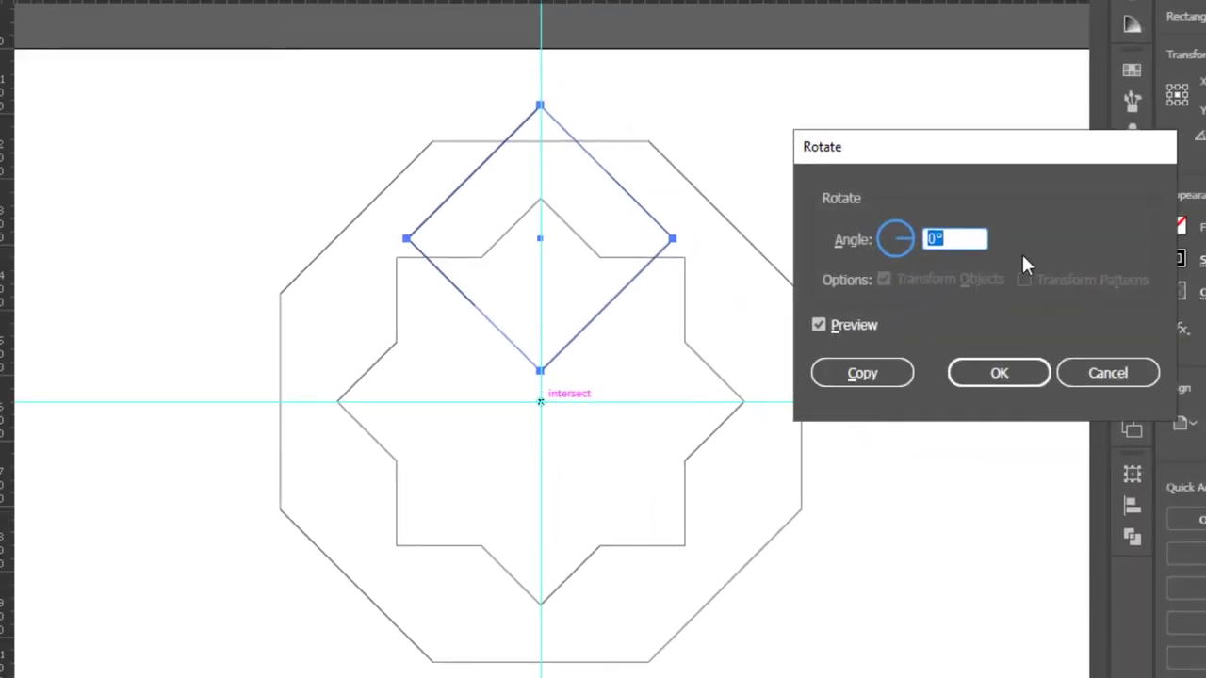
type("45")
left_click(863, 373)
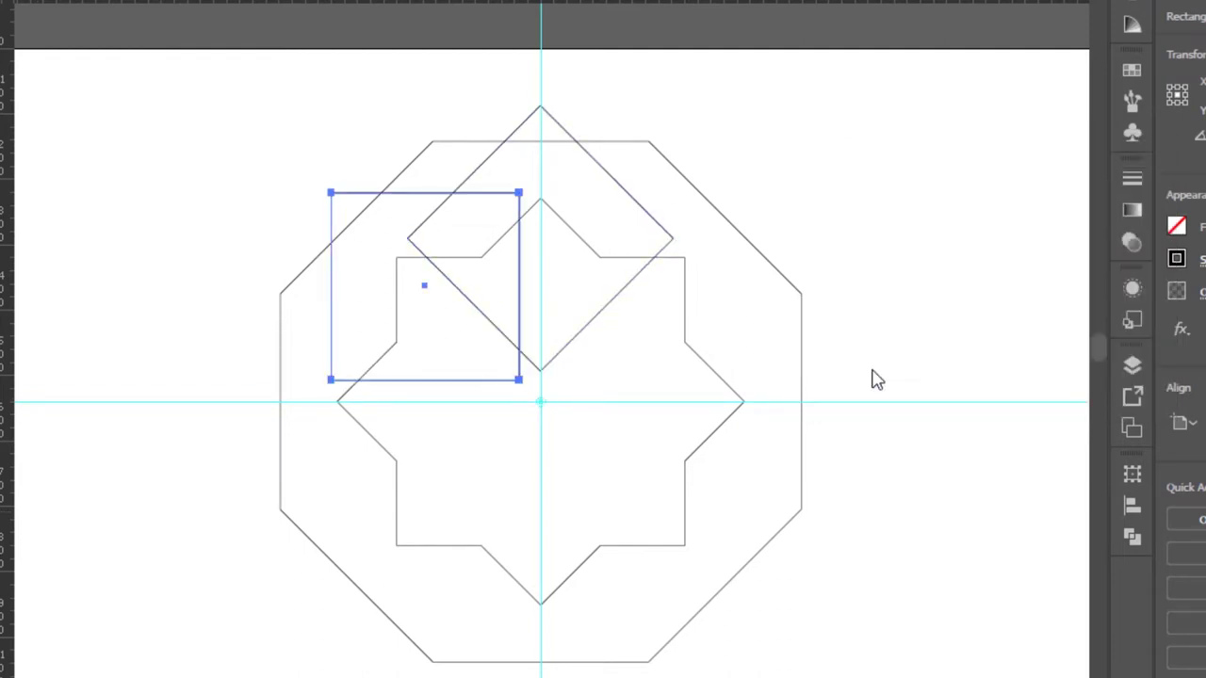
Select the square and repeat the 45° rotate-copy three times with Ctrl+D
key("v")
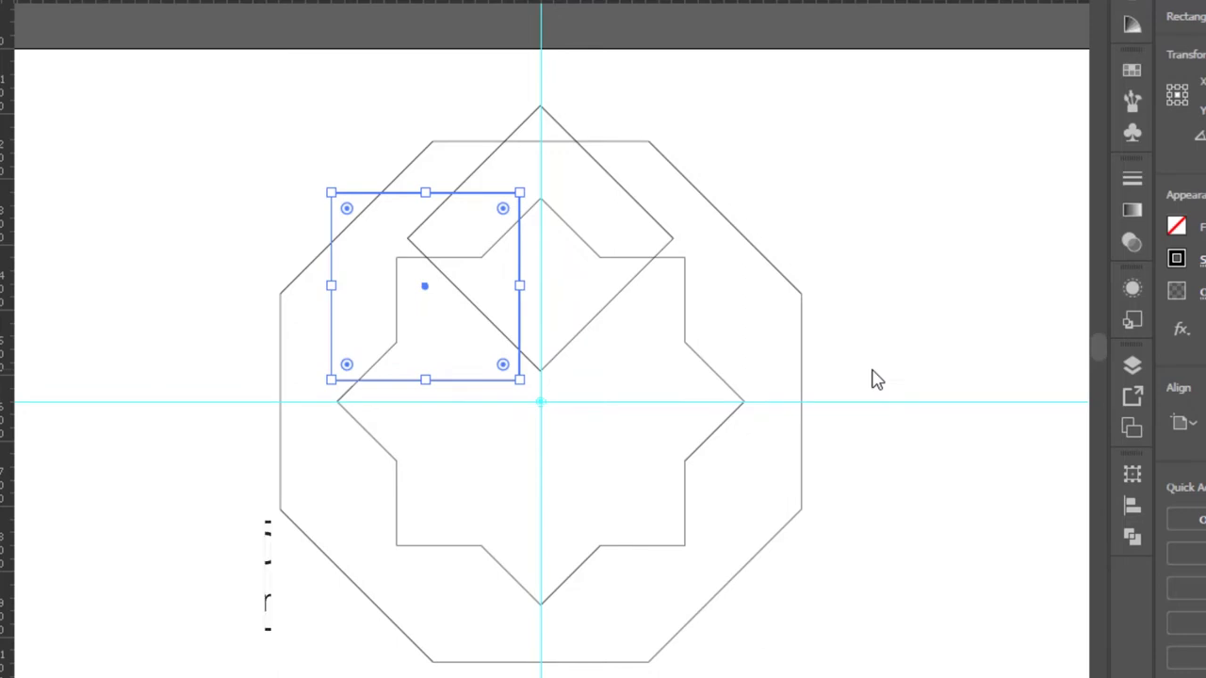
key("ctrl+d")
key("ctrl+d")
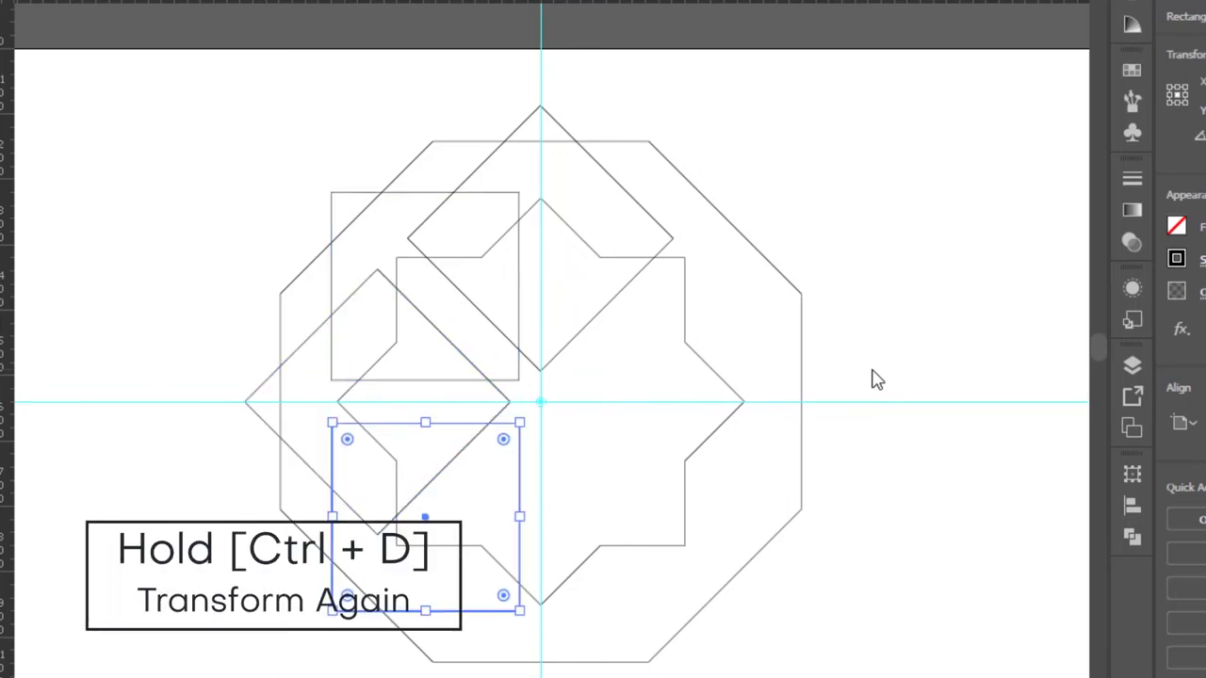
key("ctrl+d")
key("ctrl+d")
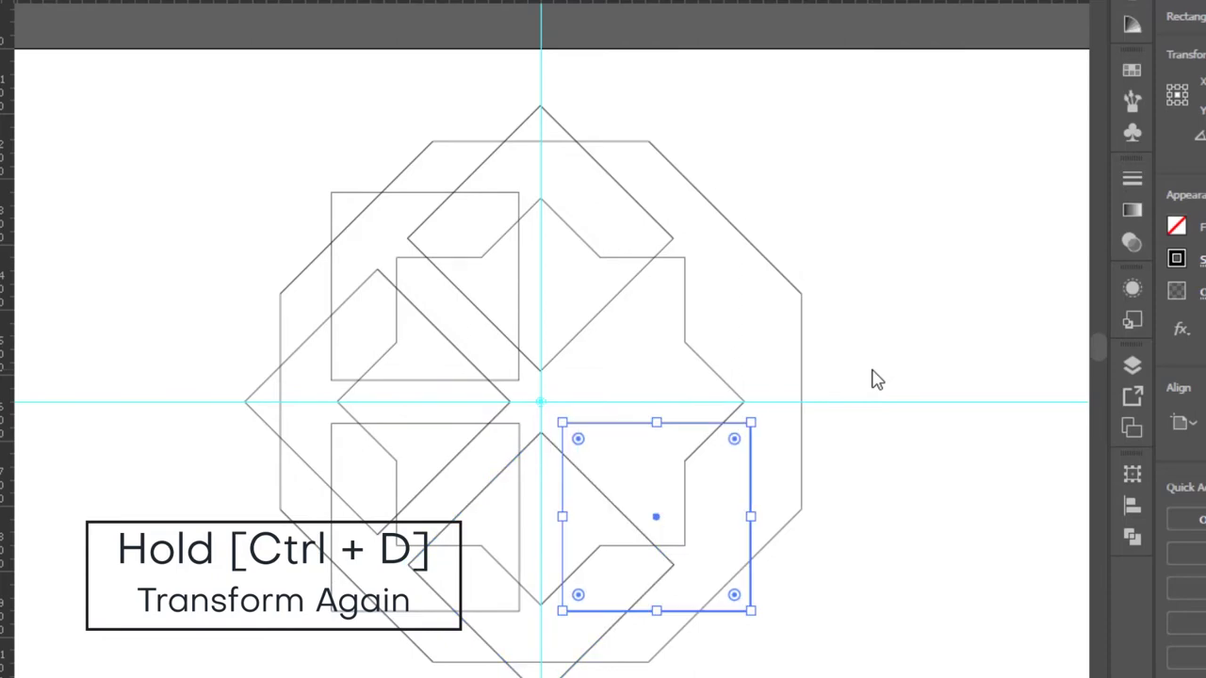
key("ctrl+d")
key("ctrl+d")
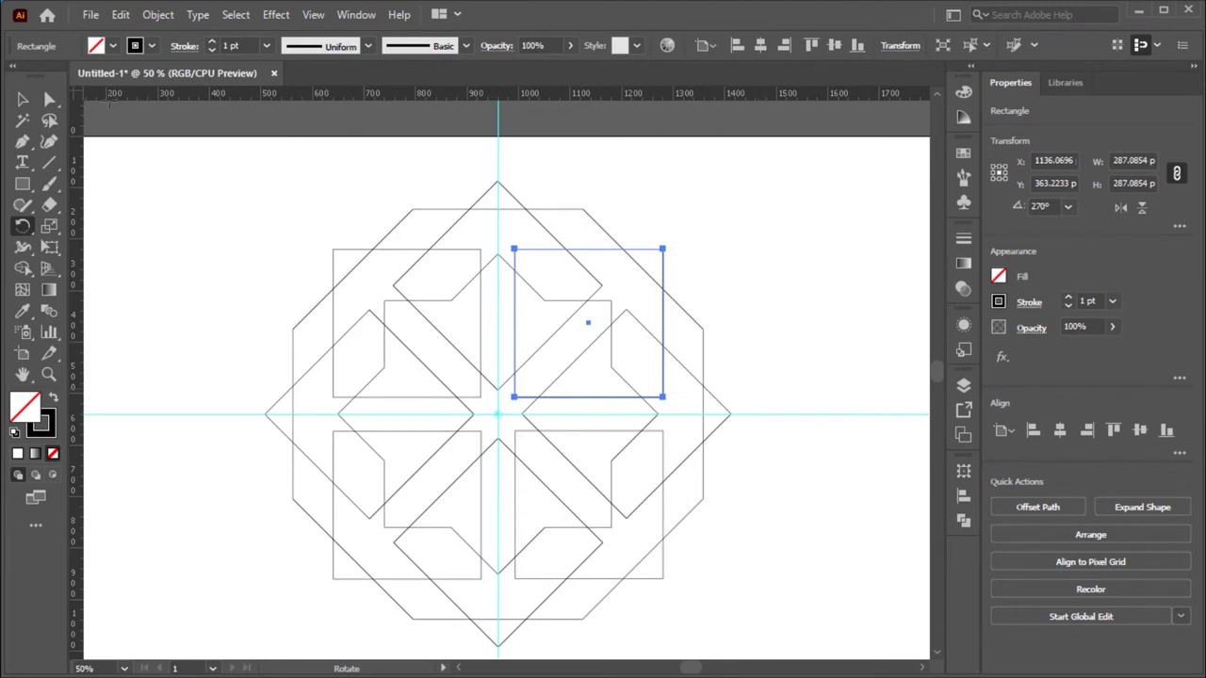
Select all the artwork and set its stroke weight to 20 pt
left_click(21, 98)
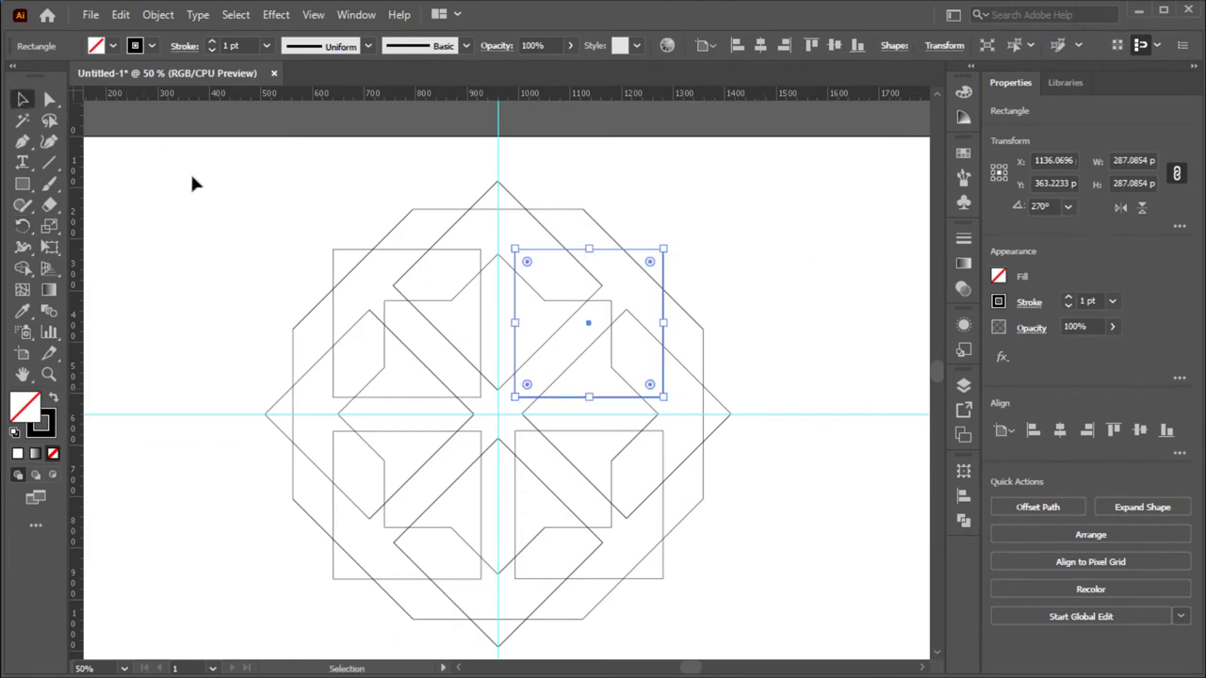
left_click(190, 179)
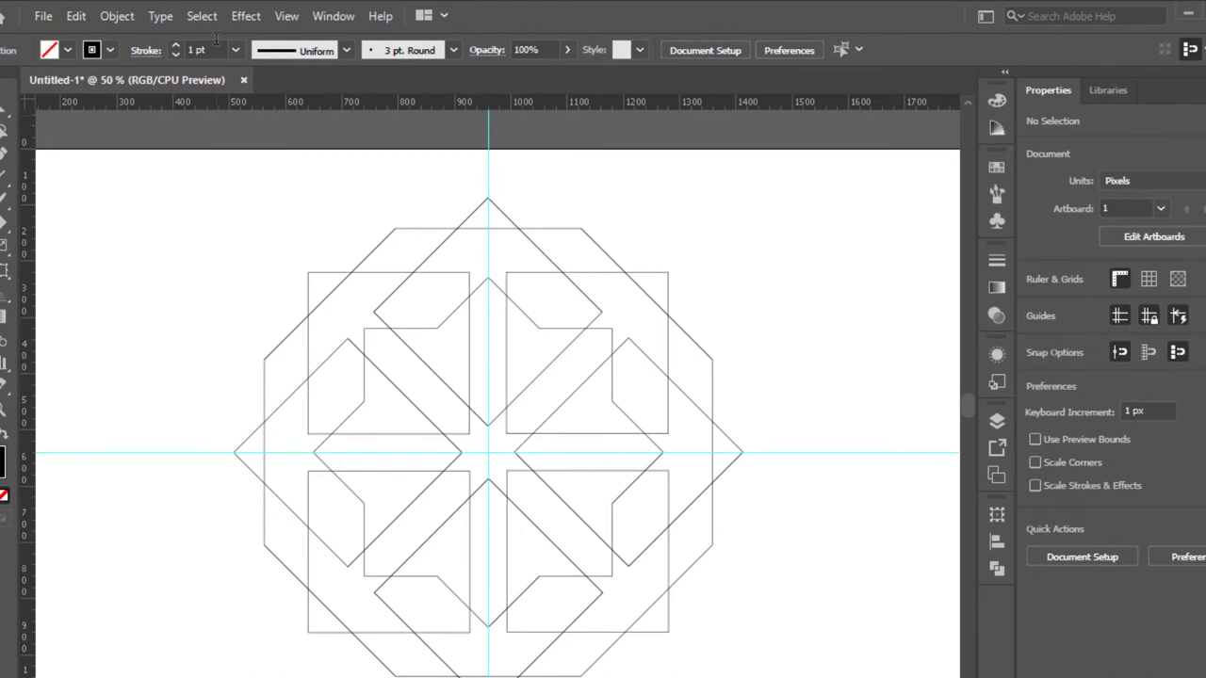
left_click(202, 16)
left_click(223, 38)
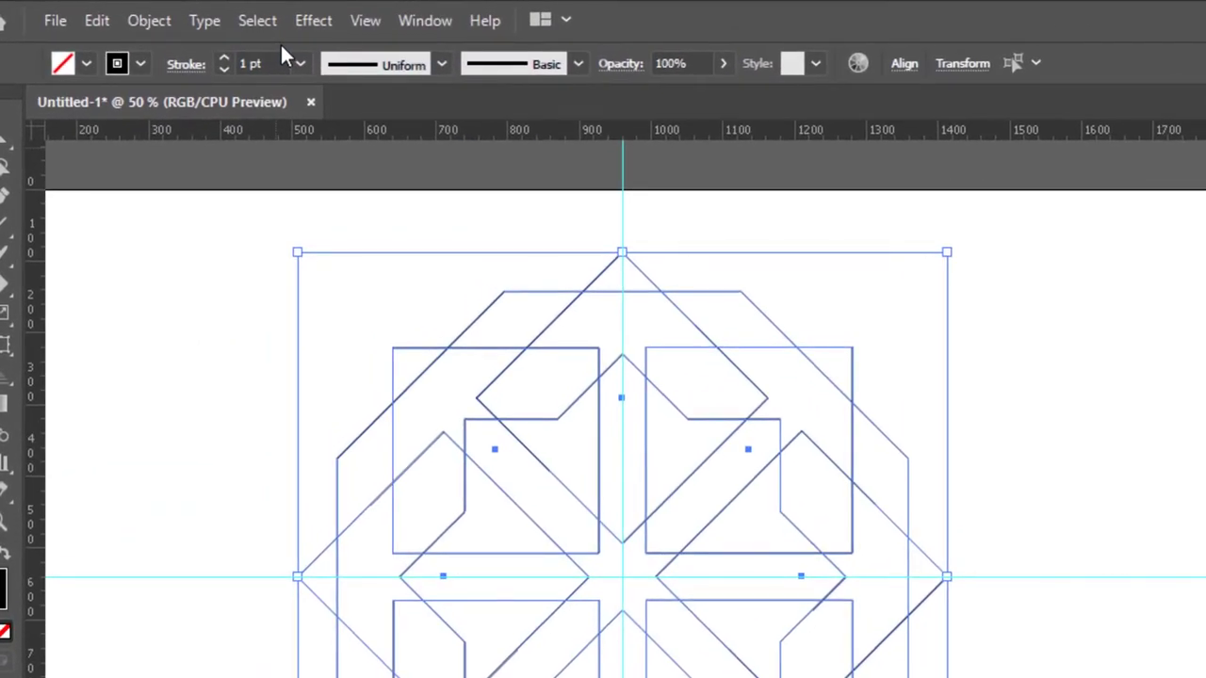
left_click(300, 66)
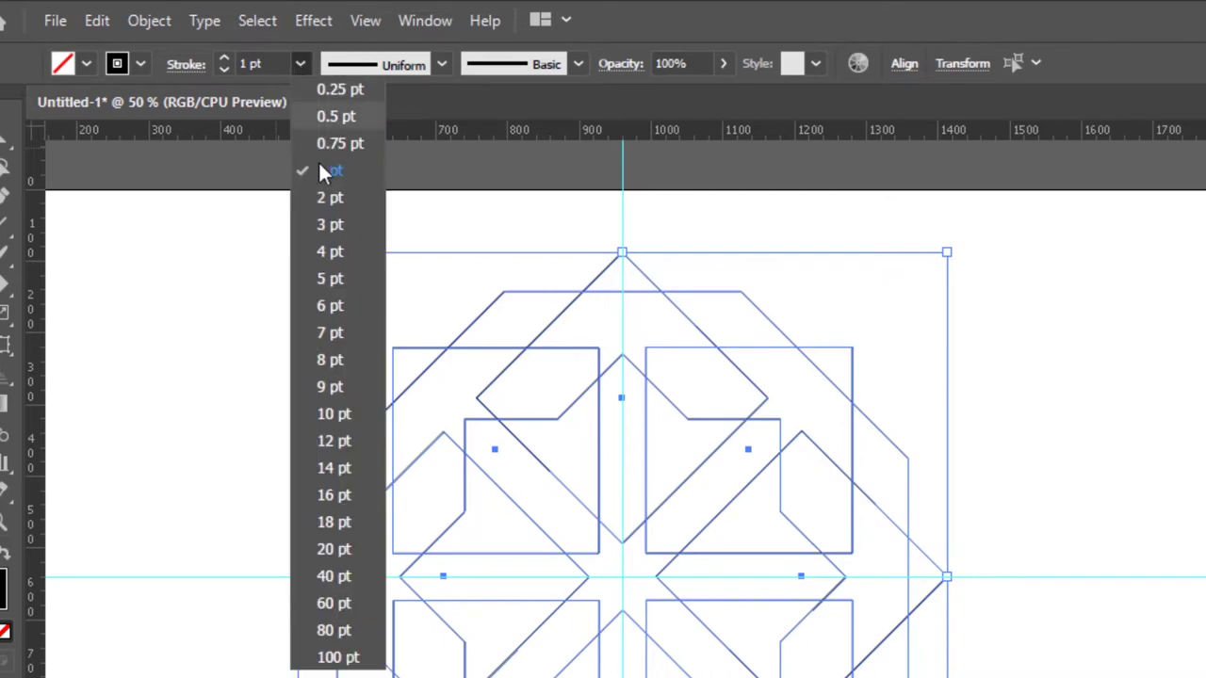
left_click(357, 556)
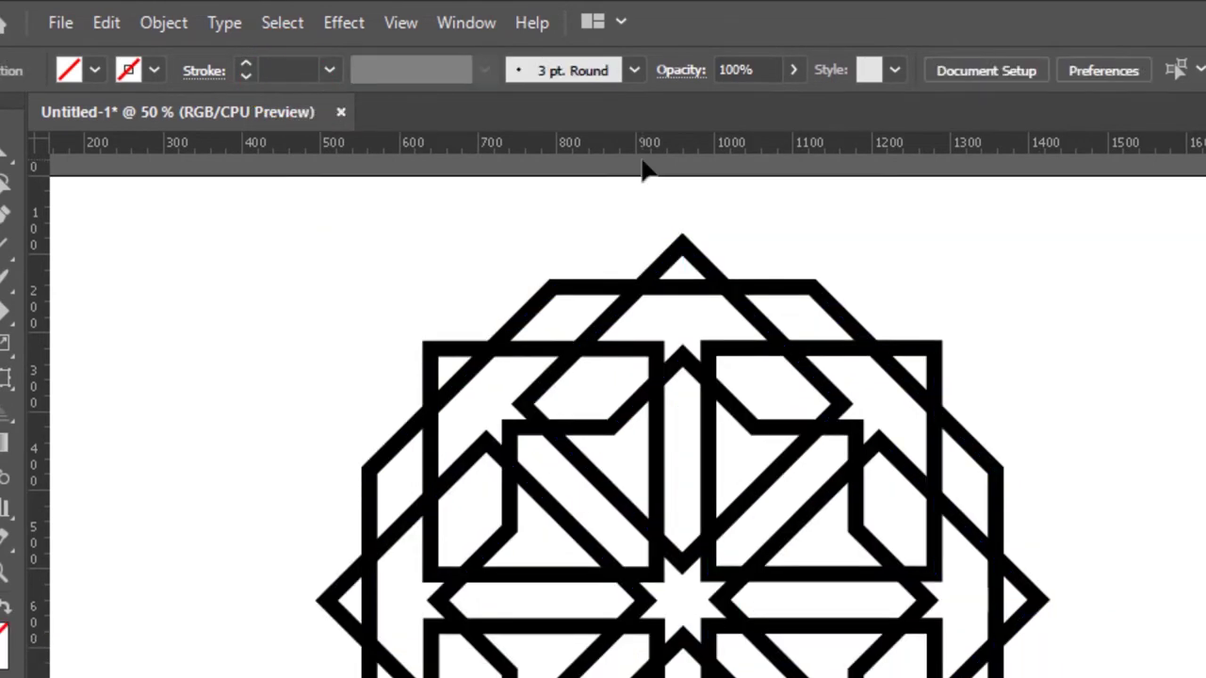
Select all and apply Object > Path > Outline Stroke to the pattern
left_click(285, 22)
left_click(304, 53)
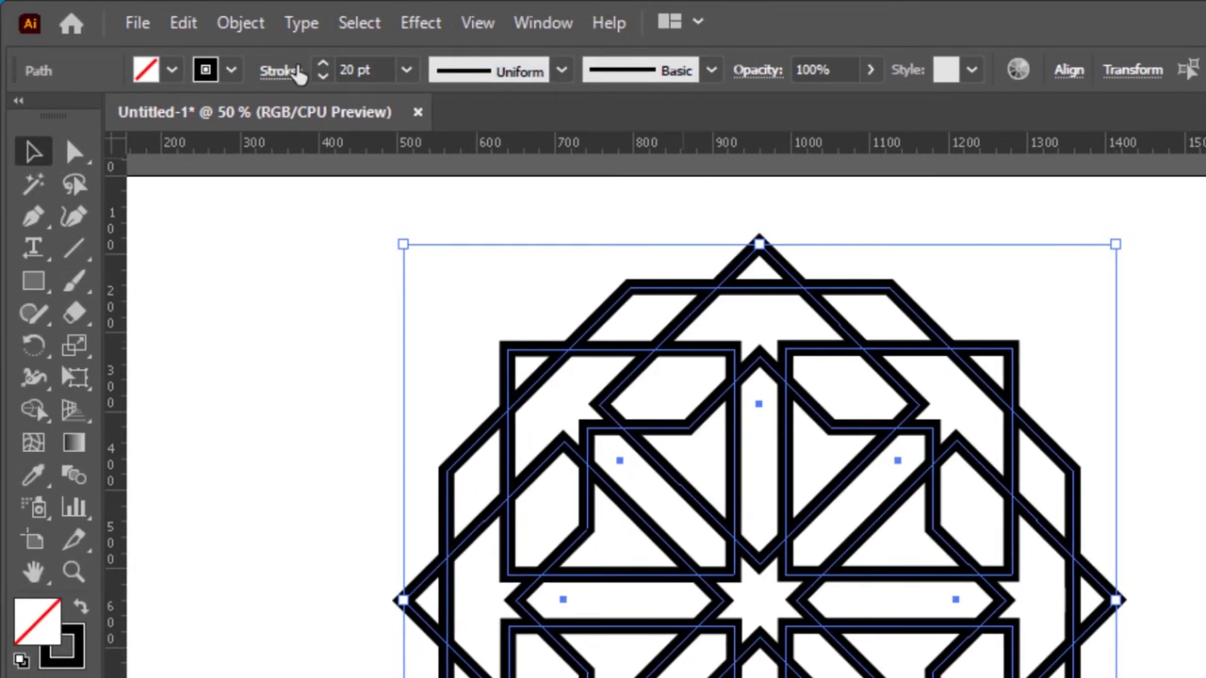
left_click(241, 26)
mouse_move(338, 367)
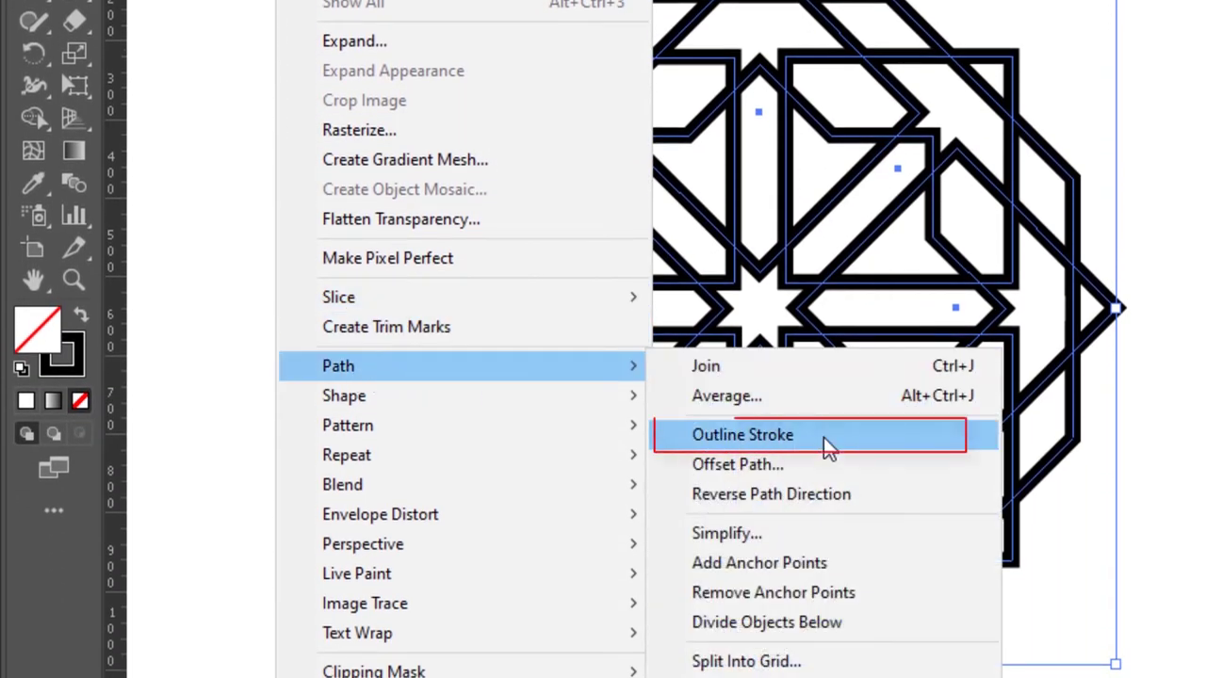
left_click(823, 437)
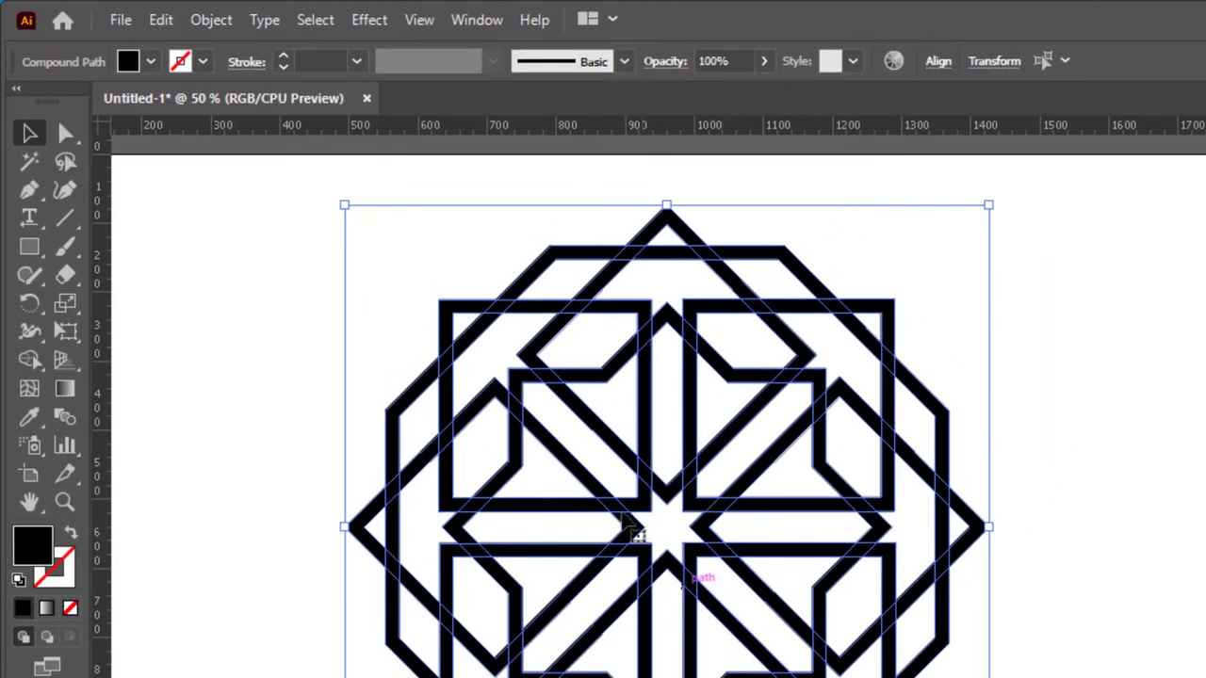
left_click(208, 29)
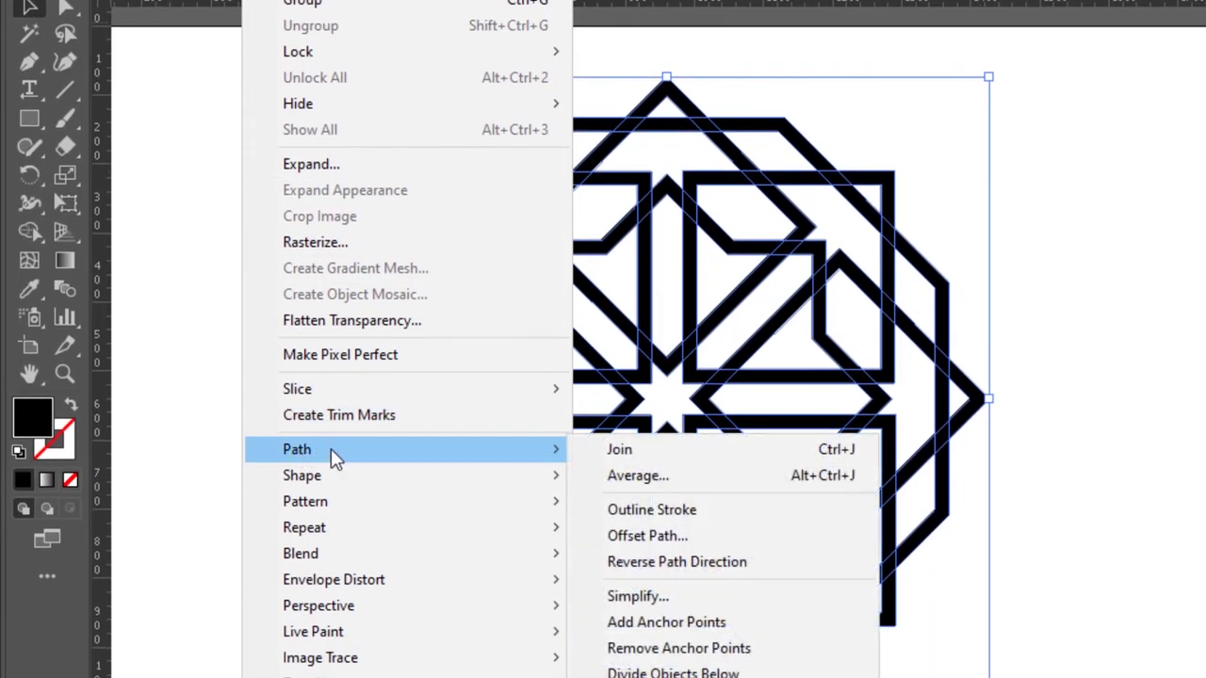
mouse_move(405, 449)
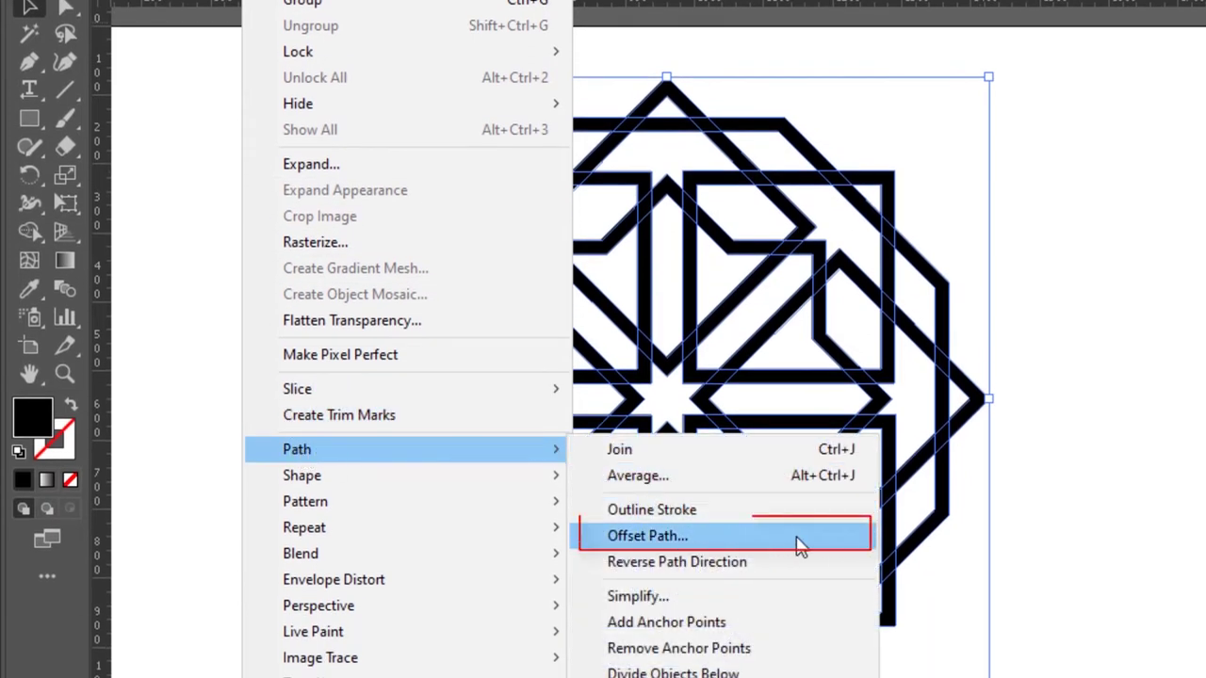
Apply Offset Path with a 5 px offset to the outlined pattern
left_click(848, 549)
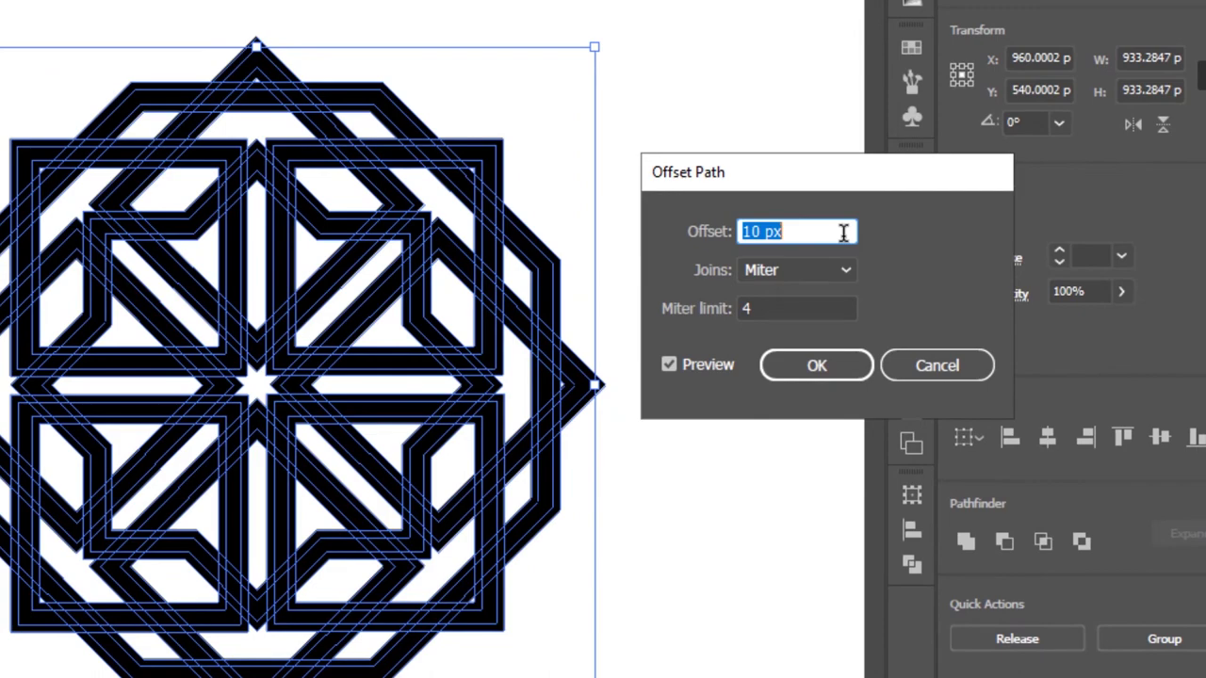
type("5")
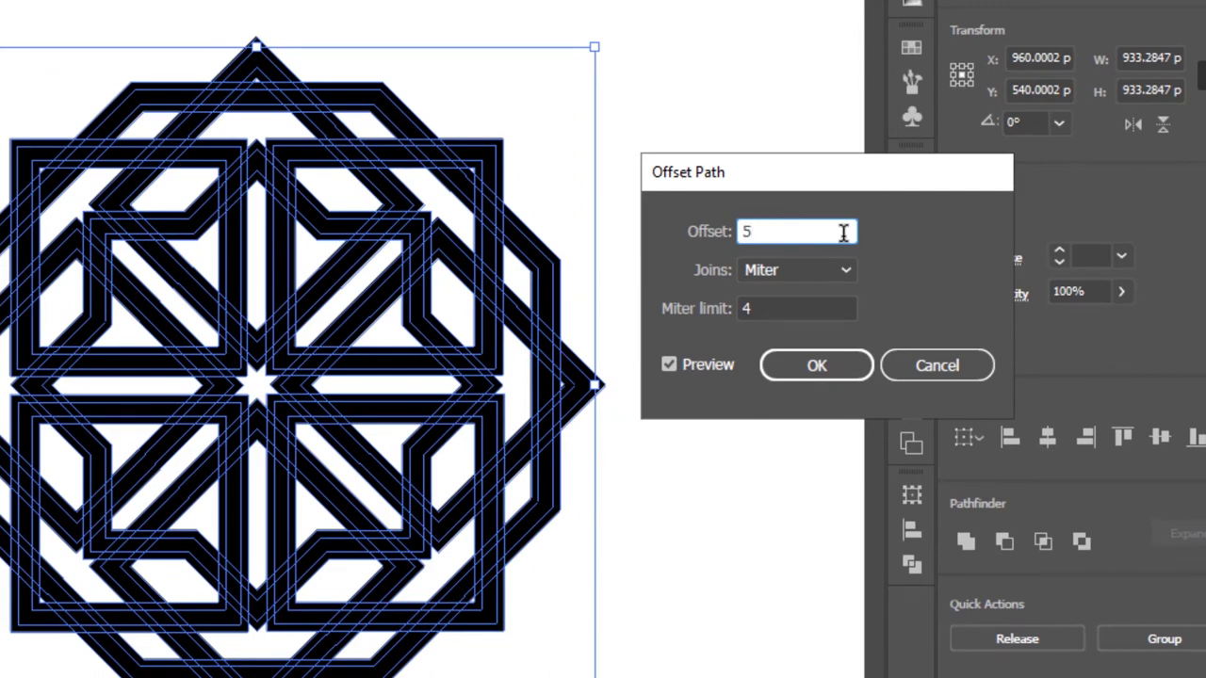
left_click(780, 365)
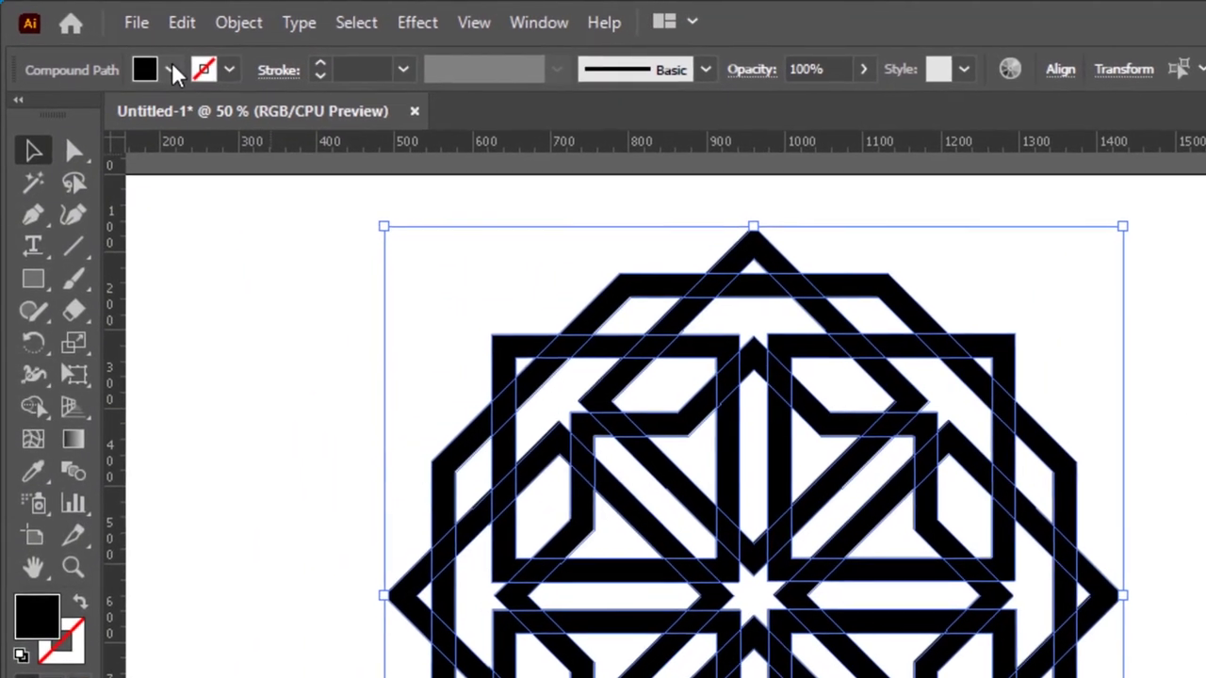
left_click(158, 64)
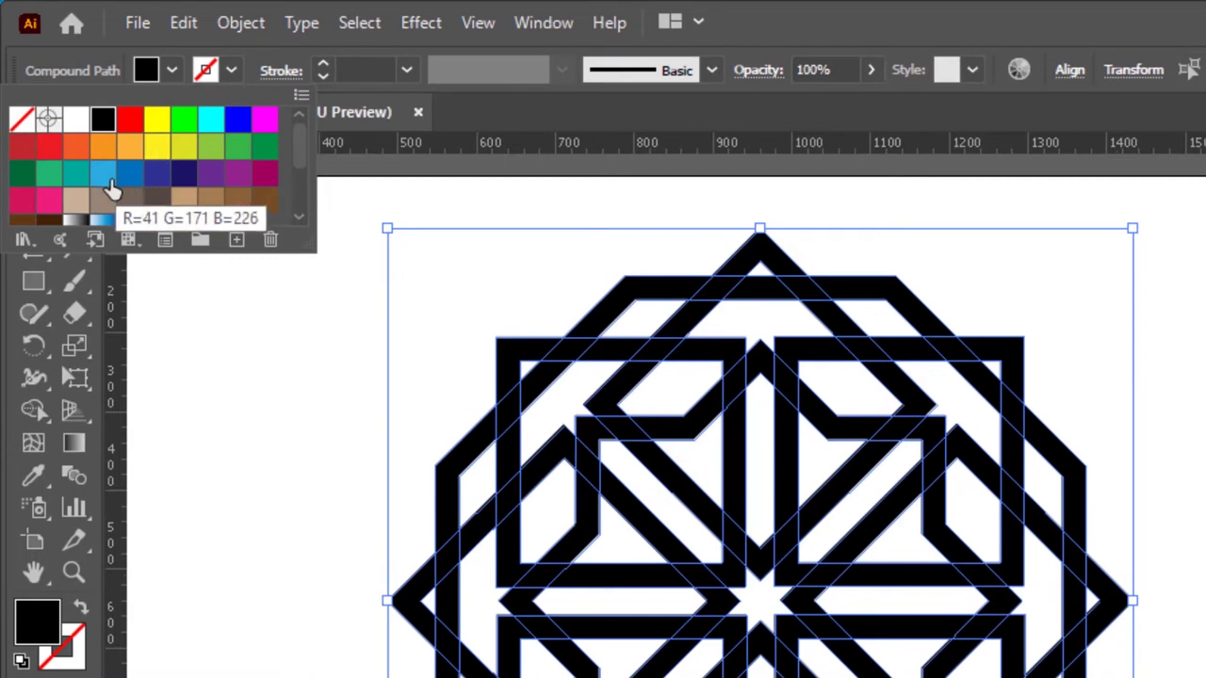
Fill the offset outline tan, then select all and apply Pathfinder Divide to the whole pattern
left_click(184, 200)
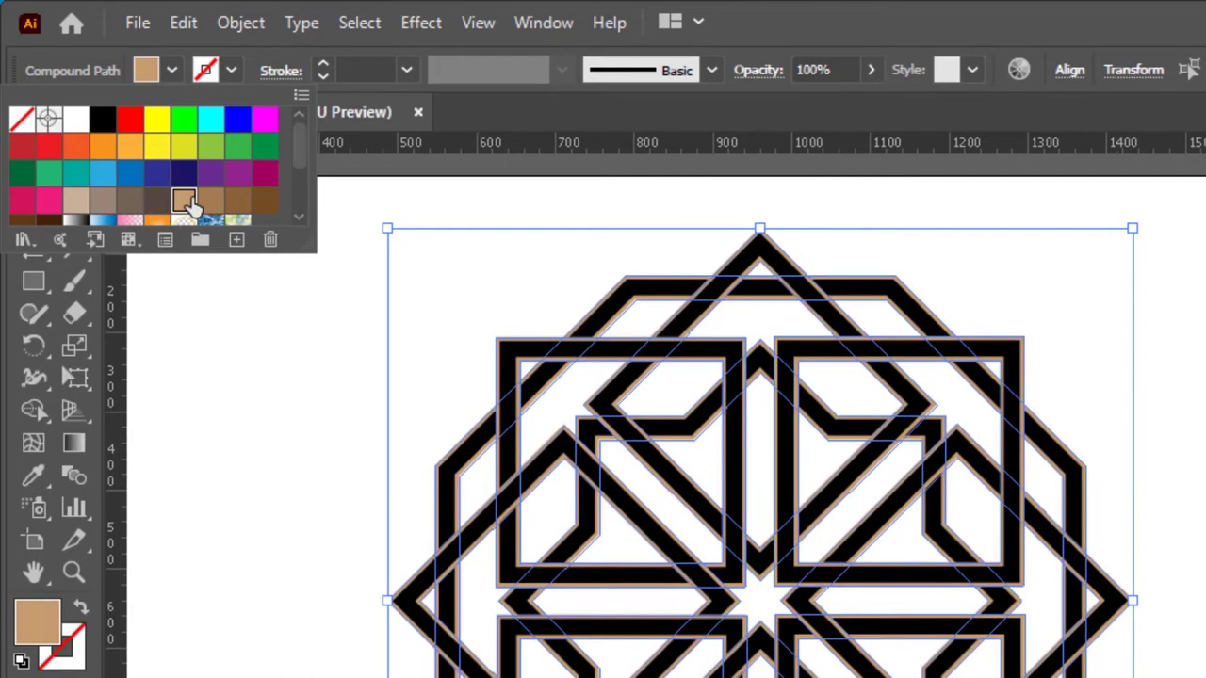
left_click(293, 319)
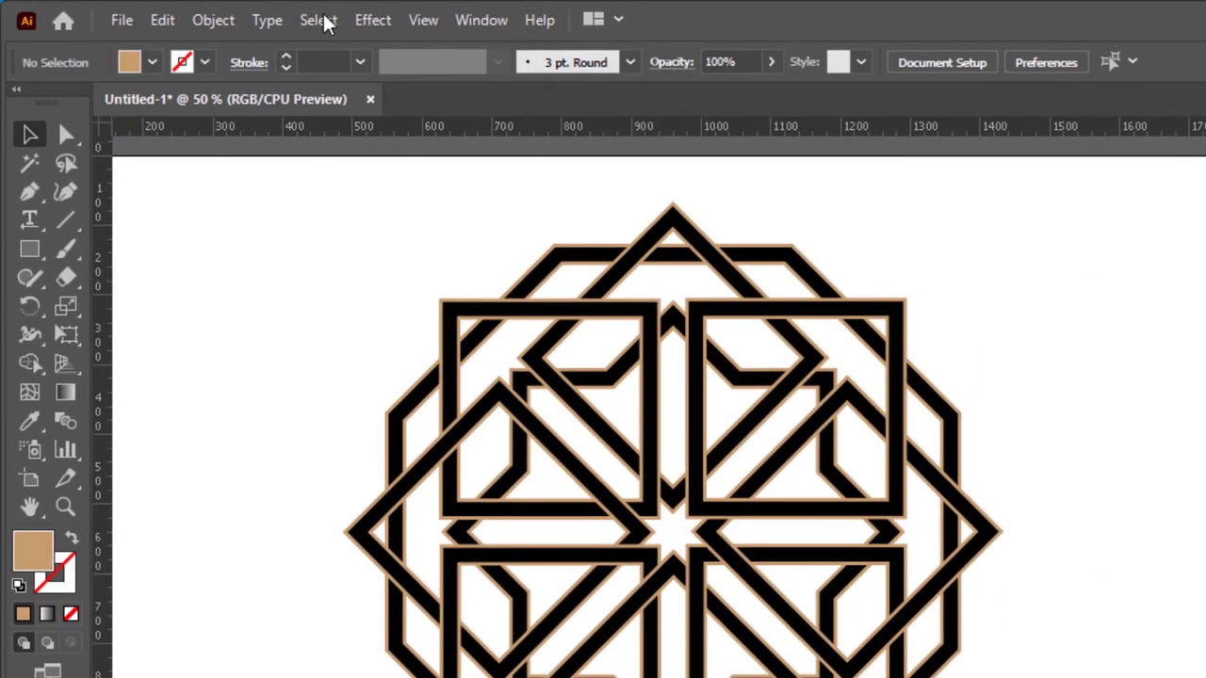
left_click(331, 22)
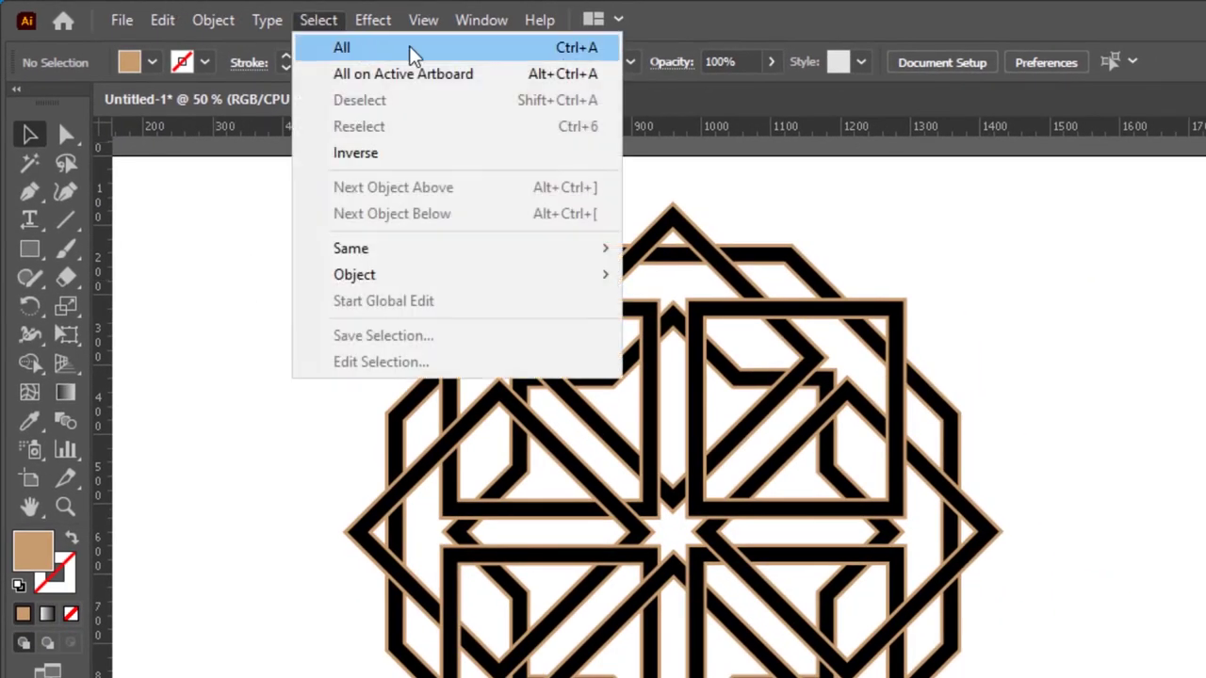
left_click(415, 49)
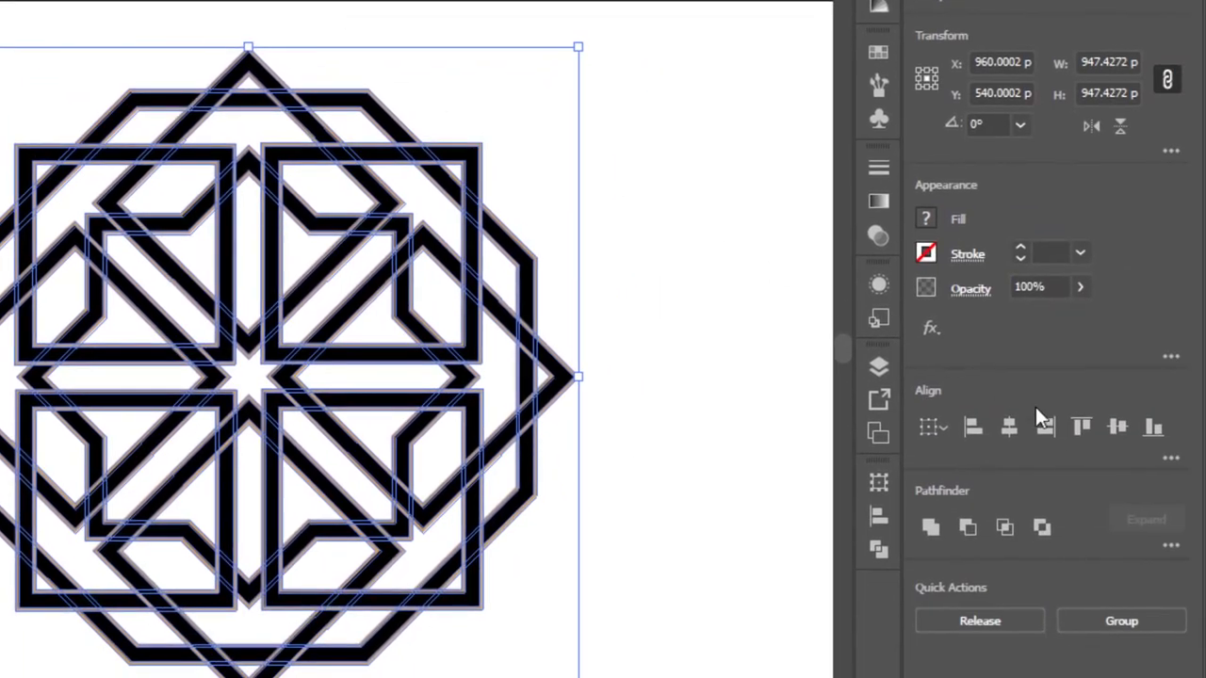
left_click(1169, 547)
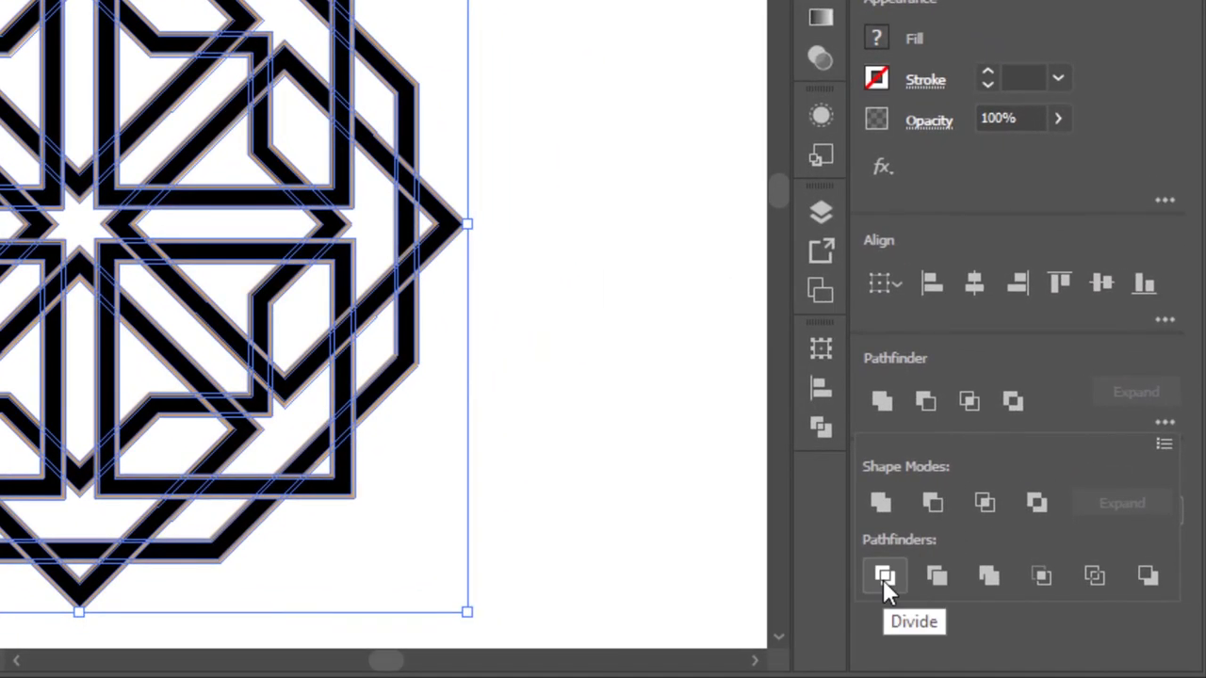
left_click(883, 579)
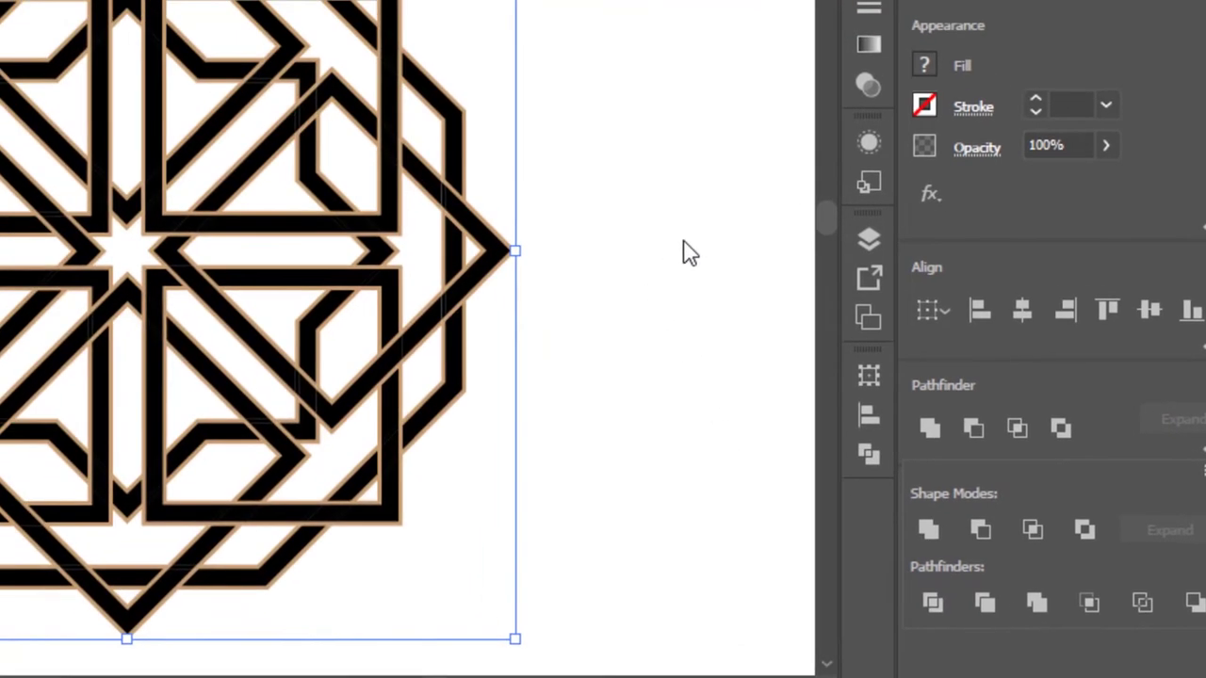
left_click(681, 251)
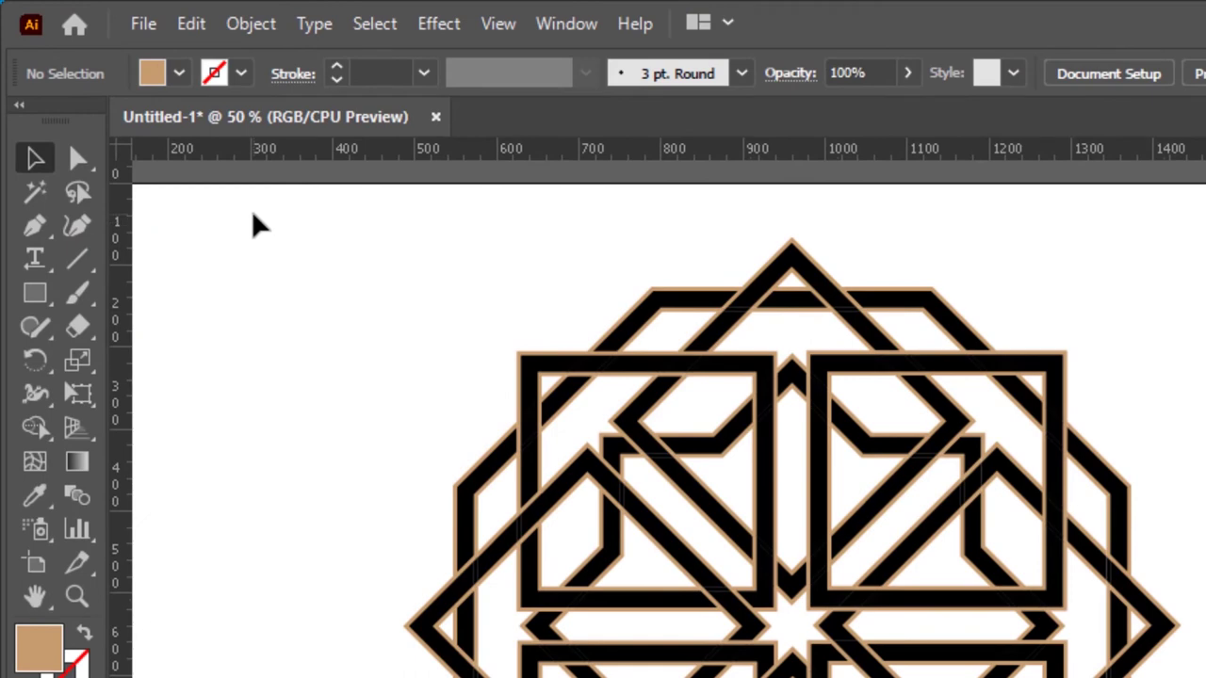
Marquee-select the divided star artwork and ungroup it into separate paths
left_click_drag(252, 215, 1205, 677)
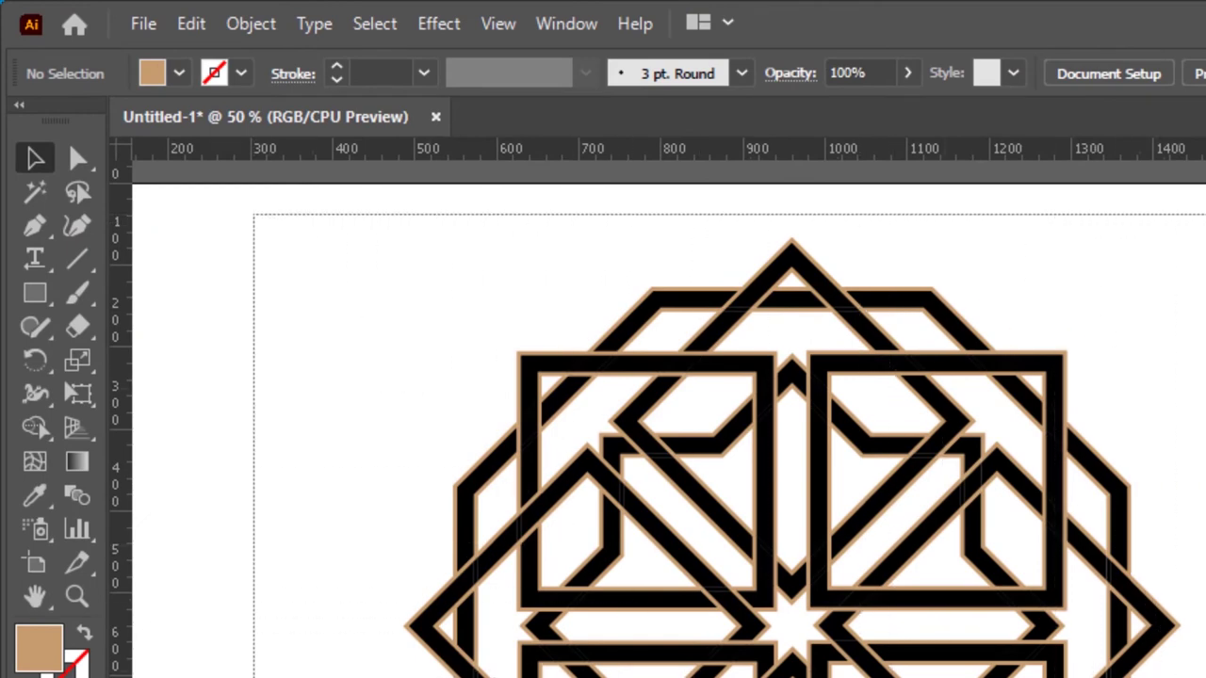
left_click_drag(1205, 677, 1205, 677)
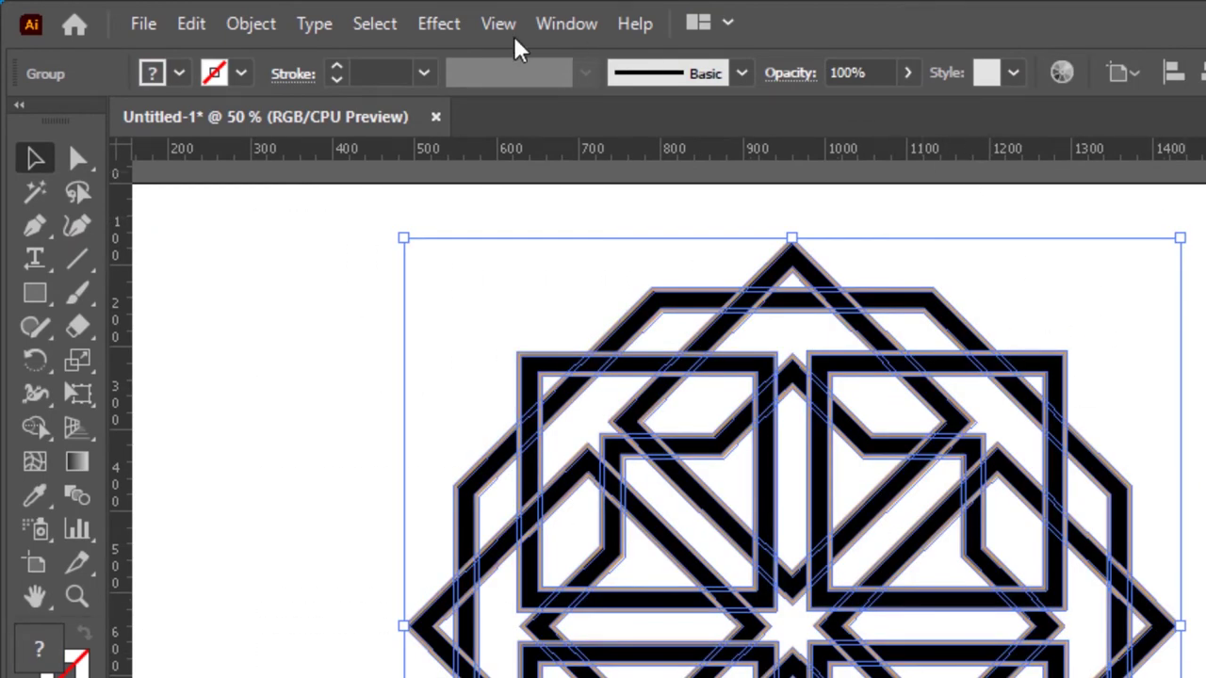
left_click(267, 26)
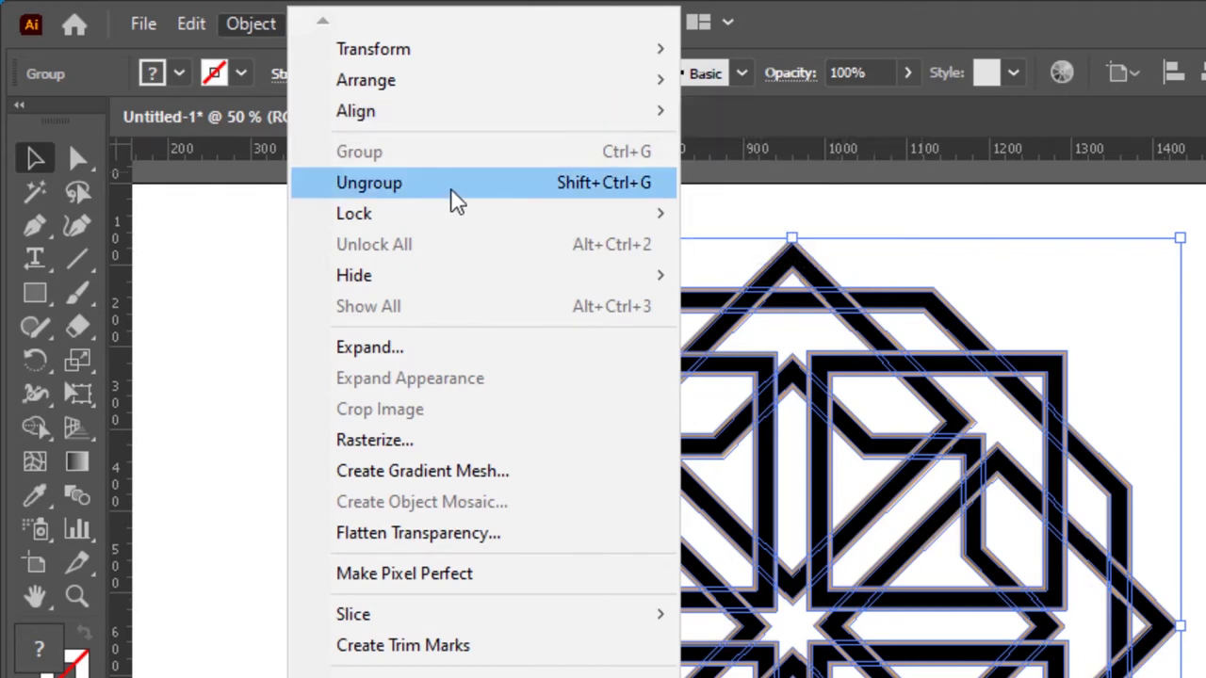
left_click(465, 202)
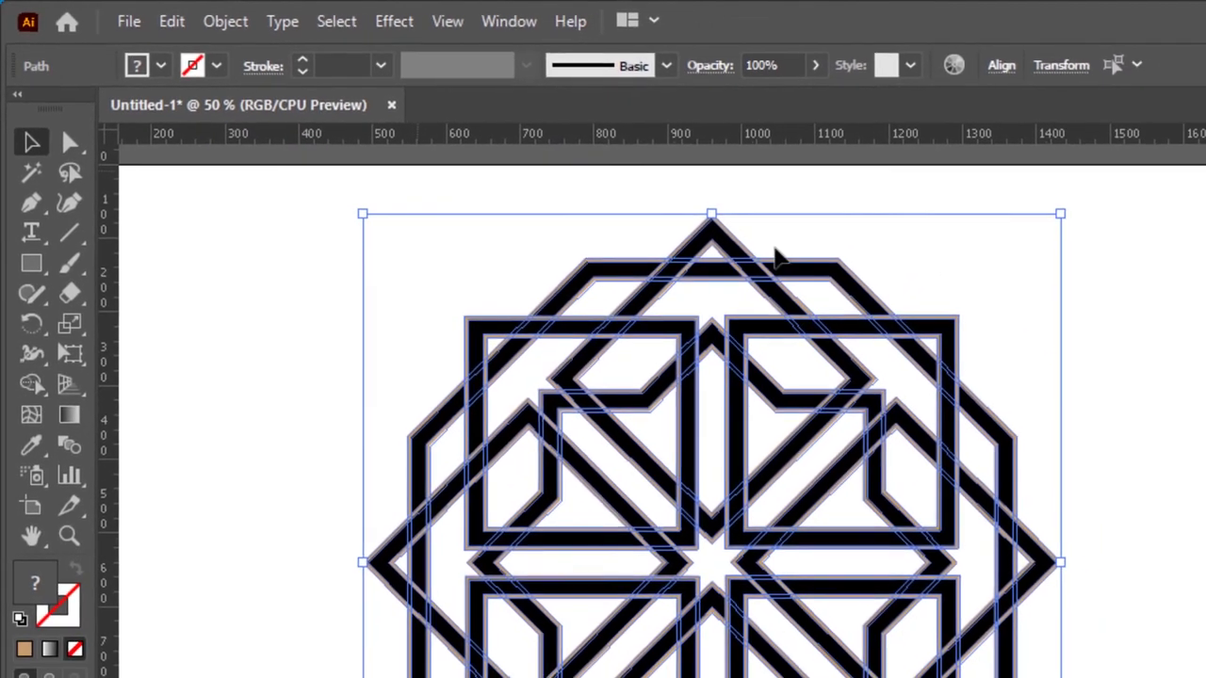
left_click(1178, 367)
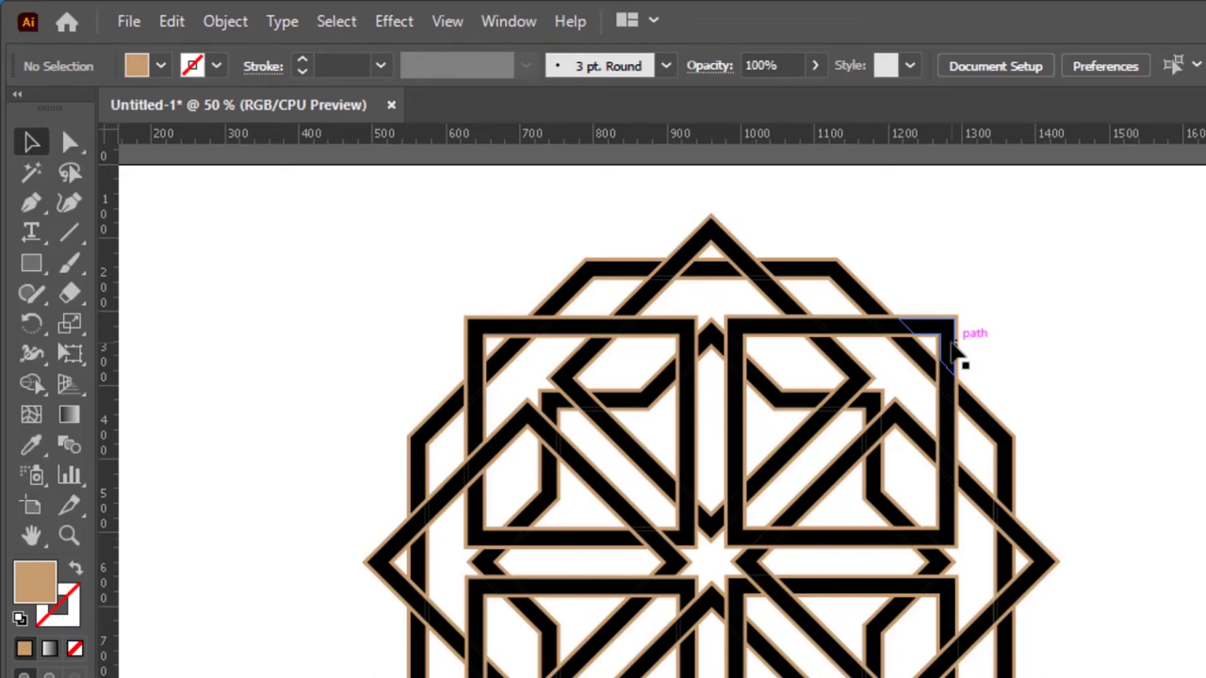
Zoom in, select every tan-filled piece via Select Same Fill Color, and delete them
key("ctrl+equal")
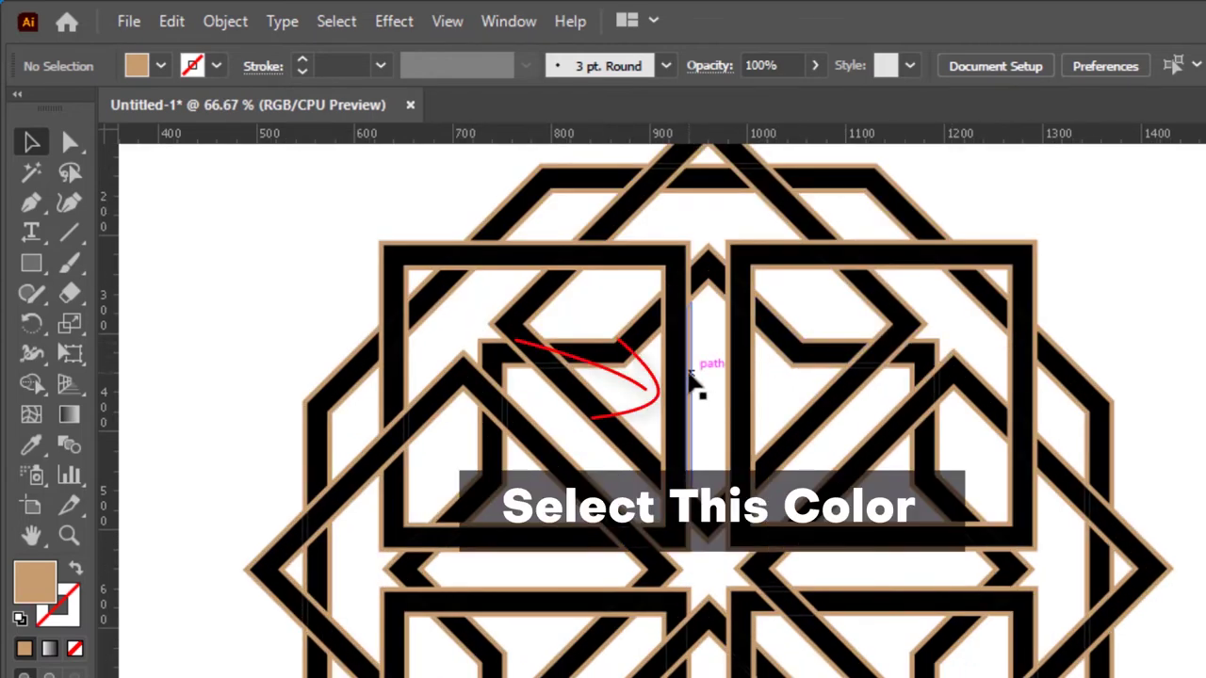
left_click(691, 376)
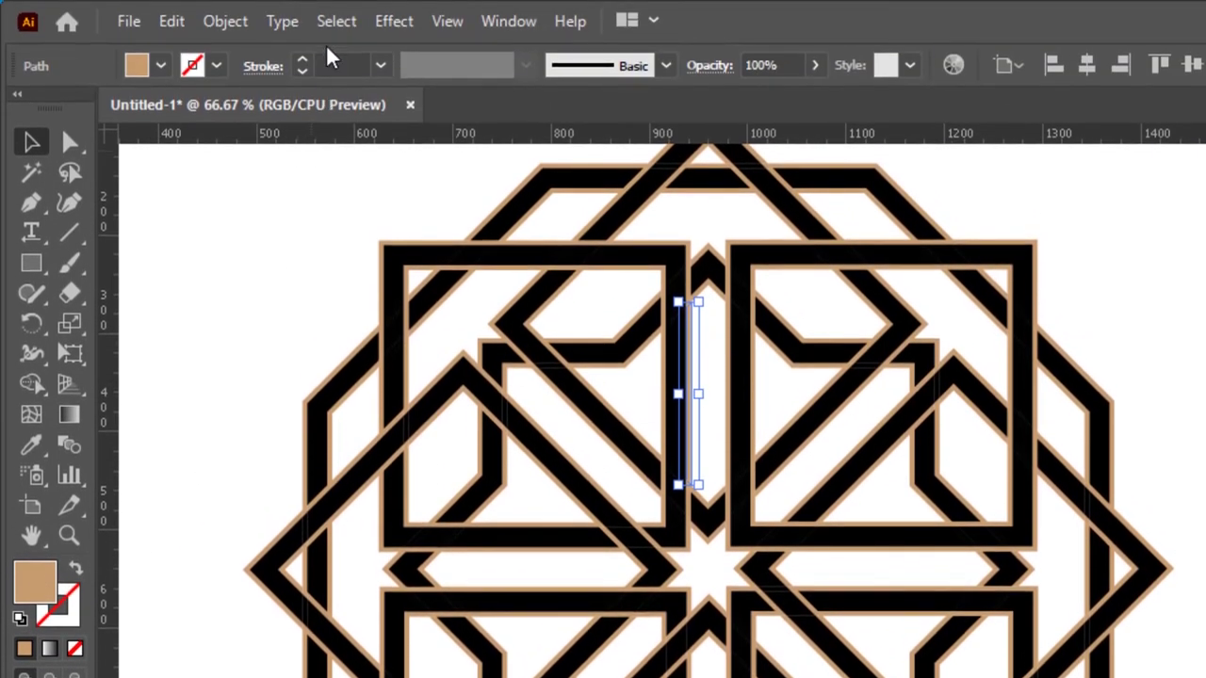
left_click(337, 22)
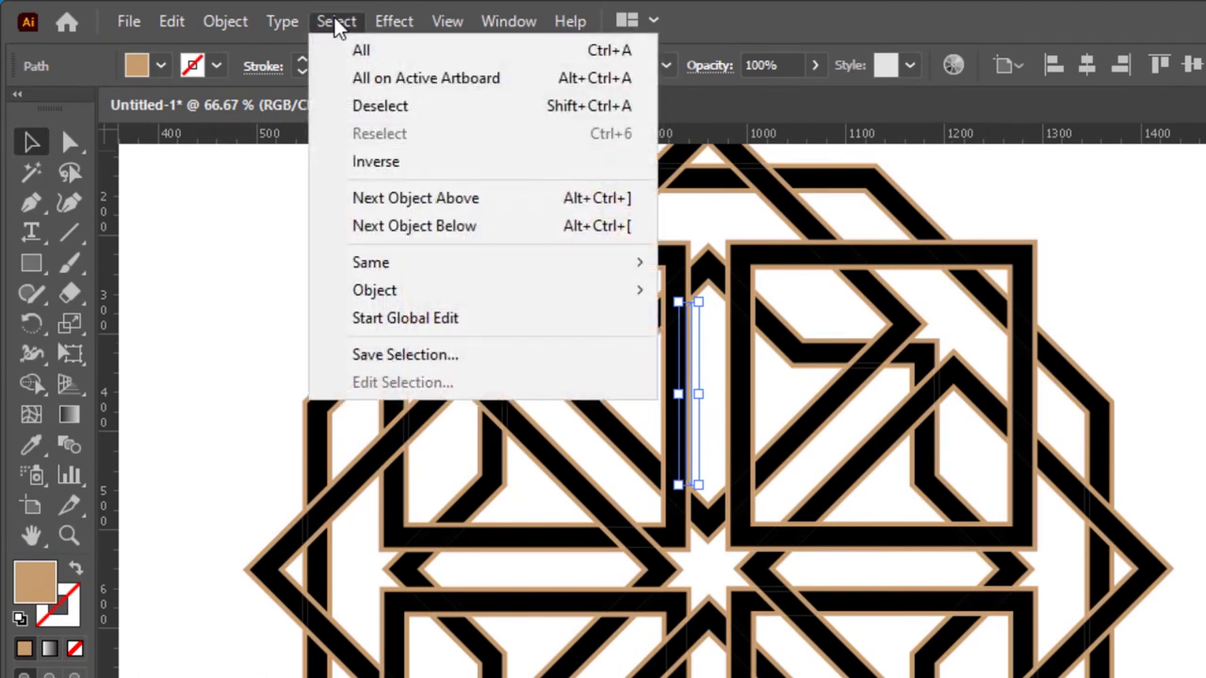
mouse_move(370, 262)
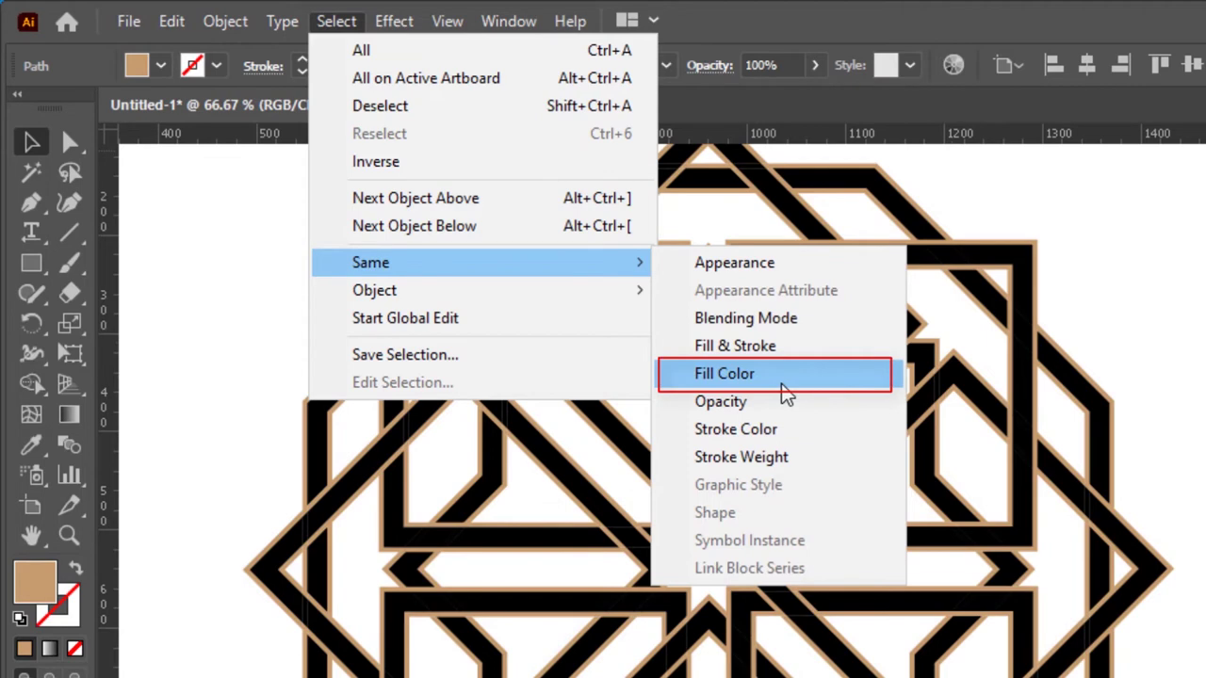
left_click(782, 384)
key("Delete")
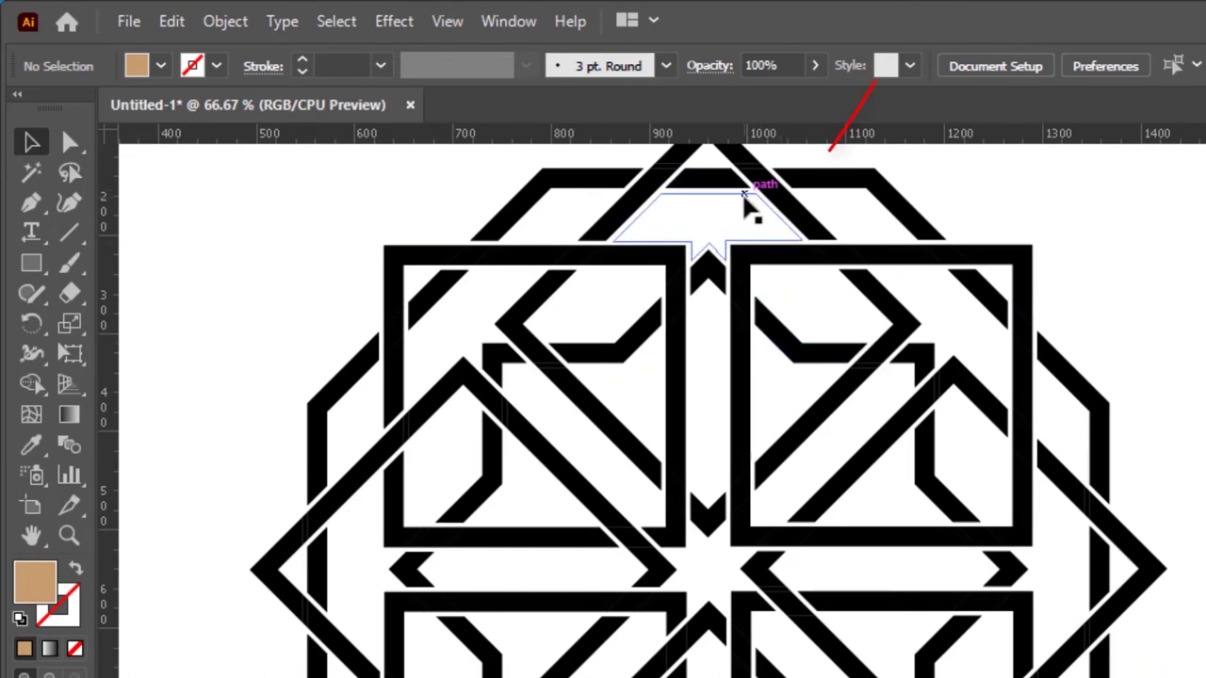
left_click(744, 194)
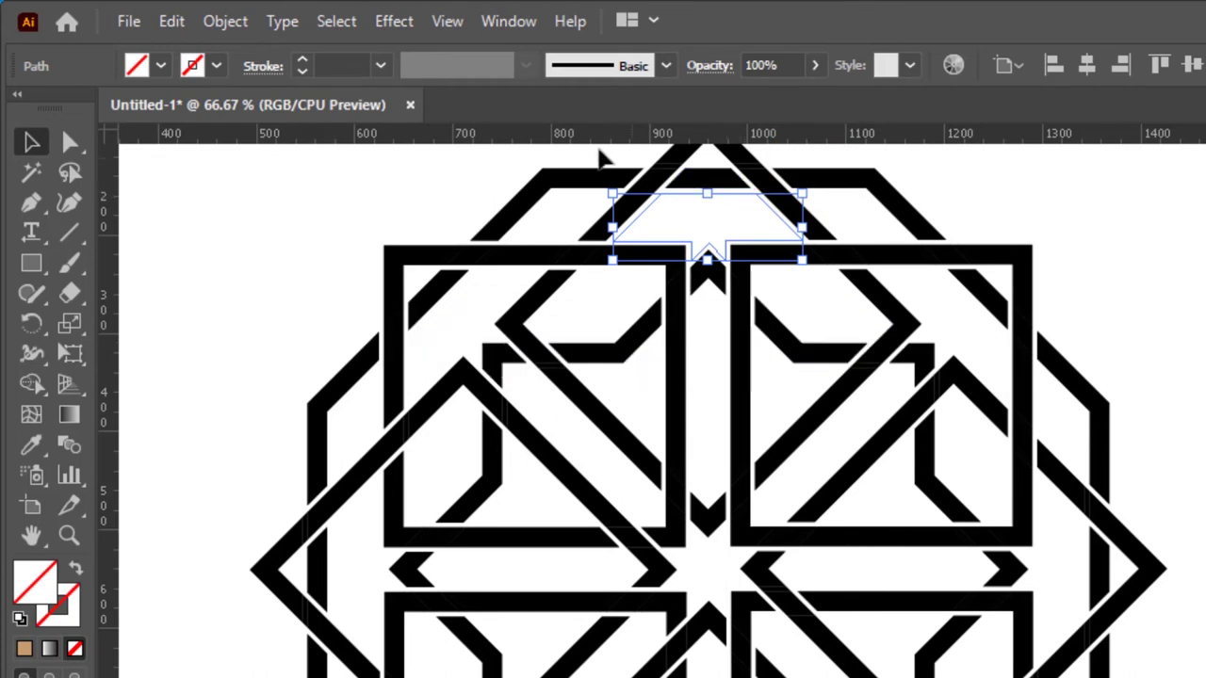
Select all pieces sharing the unfilled gap's appearance via Select Same Appearance, and delete them
left_click(336, 22)
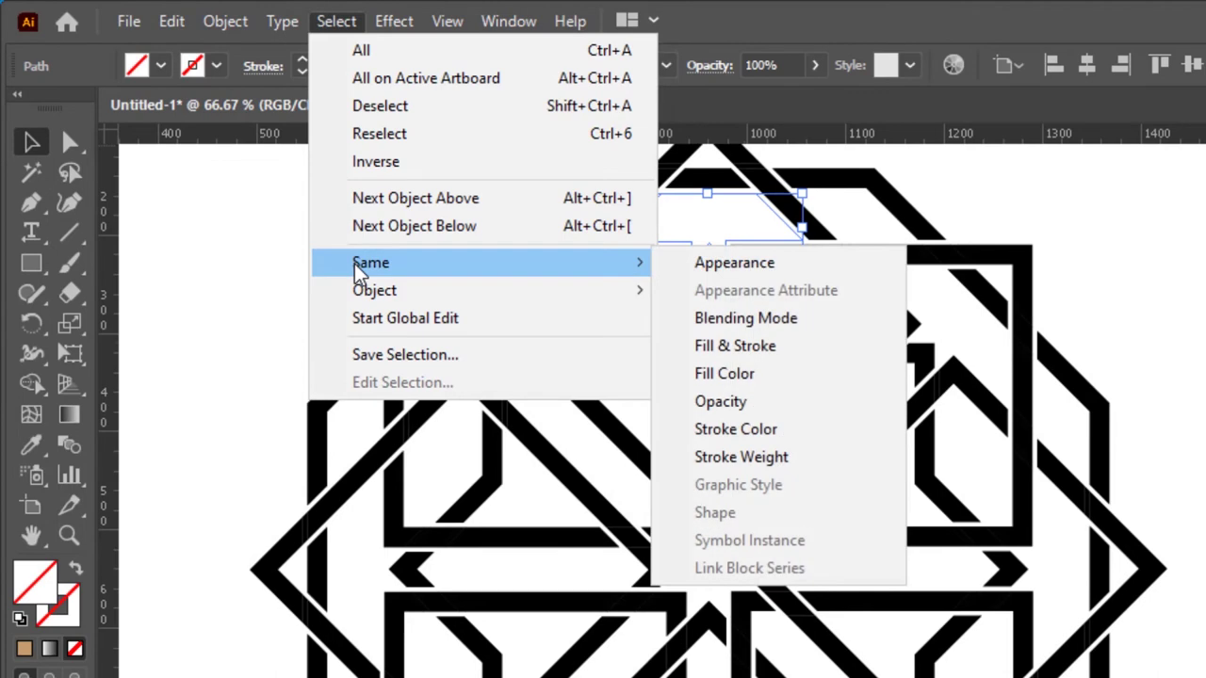
mouse_move(370, 262)
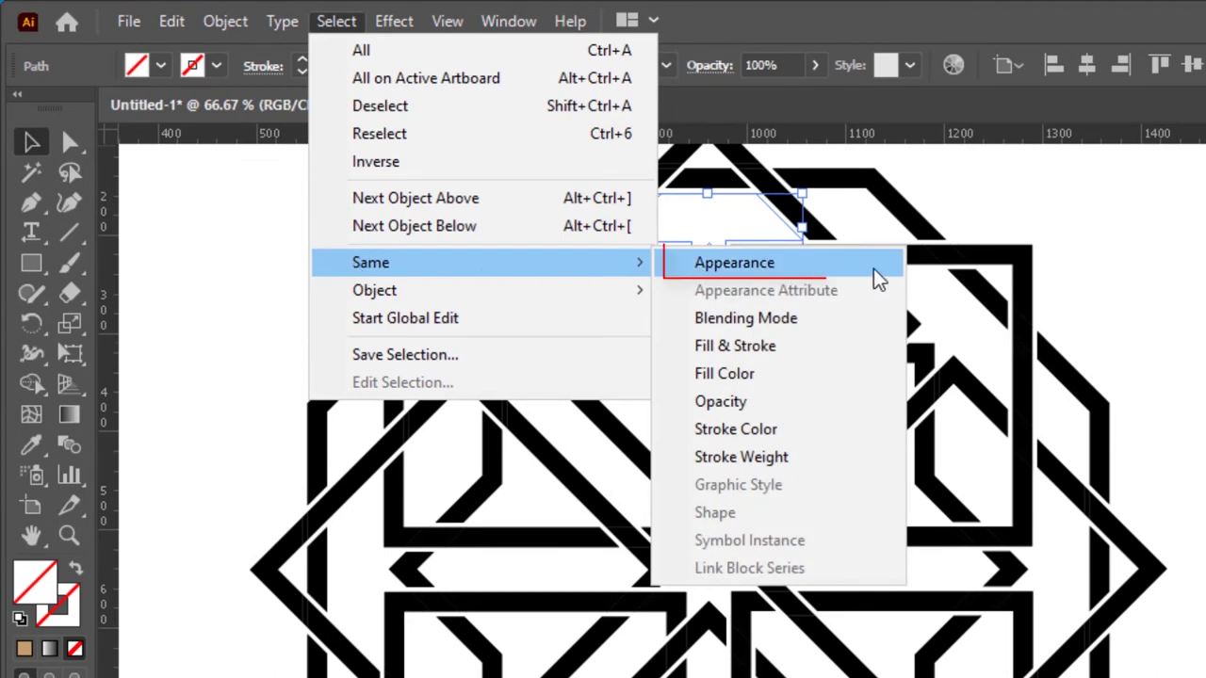
left_click(875, 273)
key("Delete")
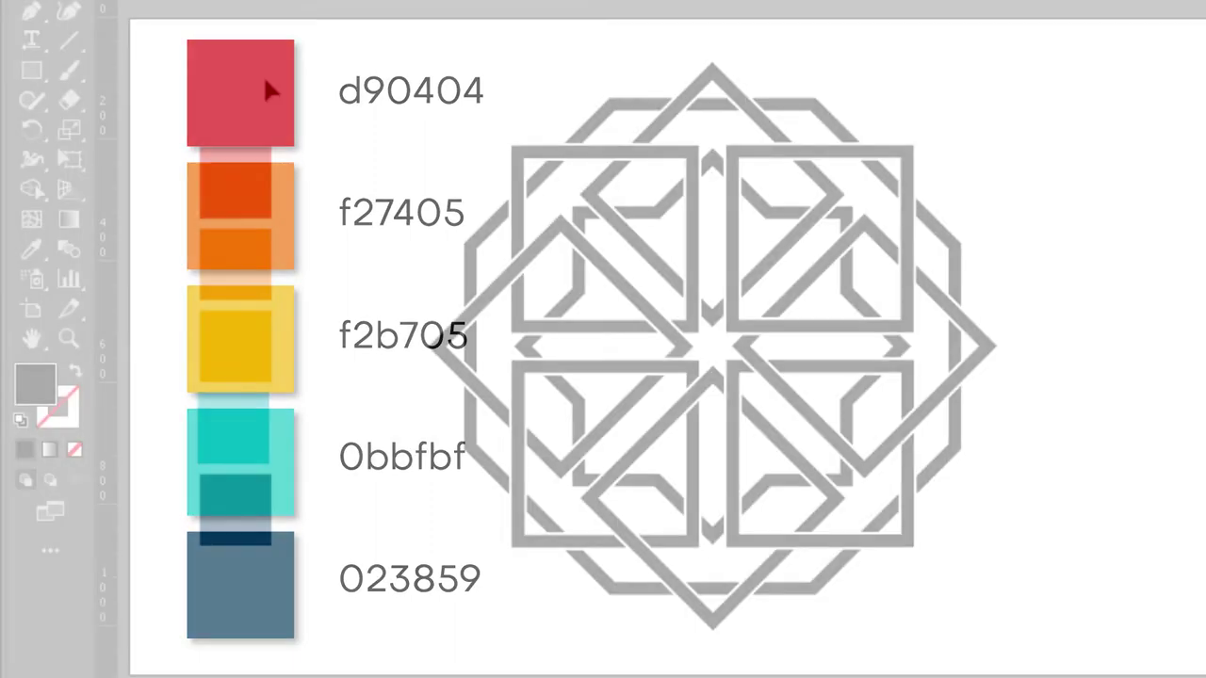
Marquee-select the five colour squares d90404, f27405, f2b705, 0bbfbf and 023859 beside the star
left_click_drag(269, 81, 228, 589)
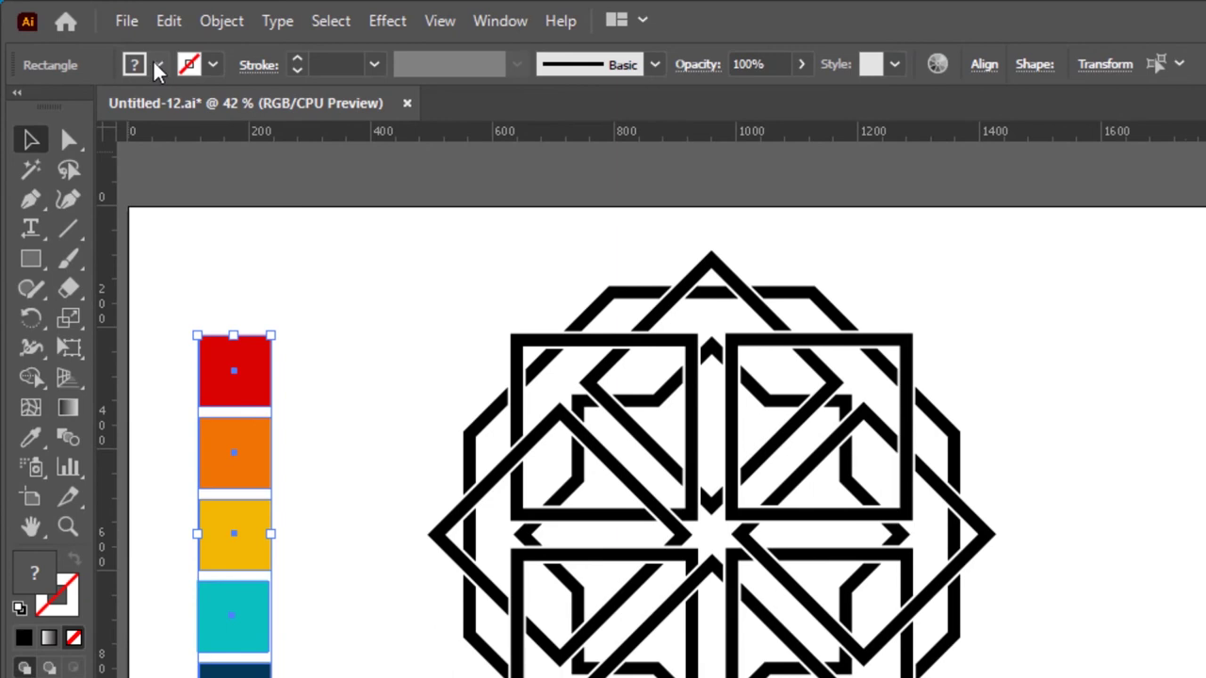
Create a new swatch colour group from the selected squares' colours
left_click(157, 64)
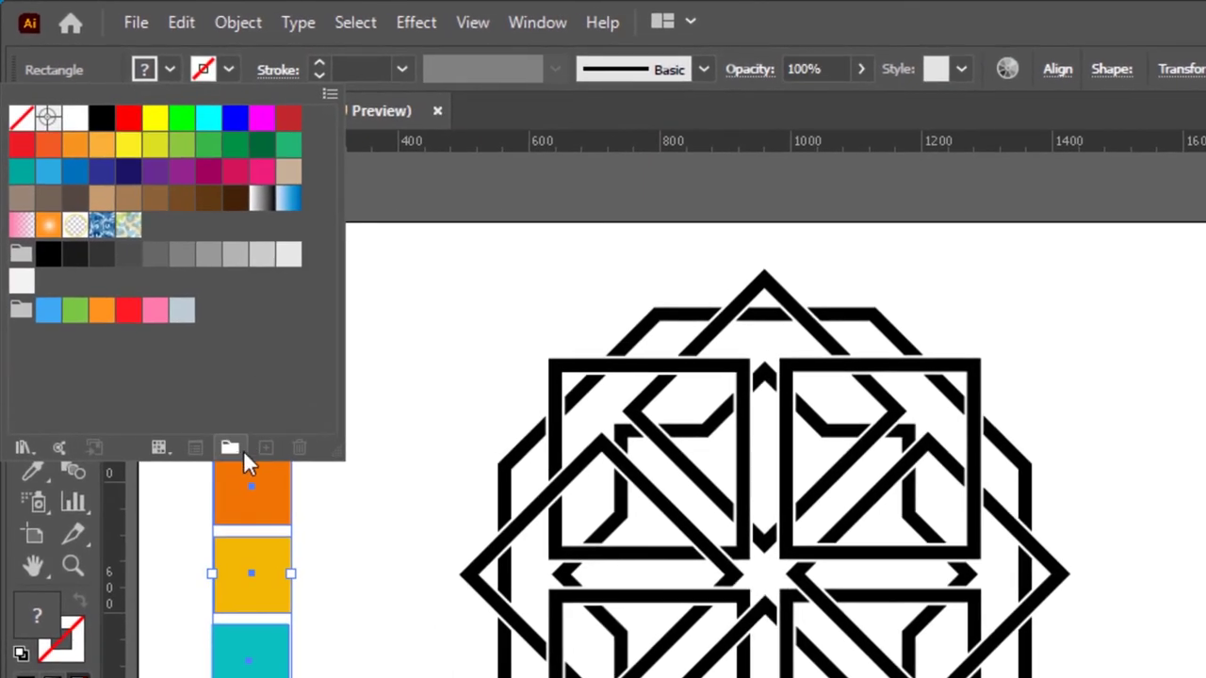
left_click(237, 450)
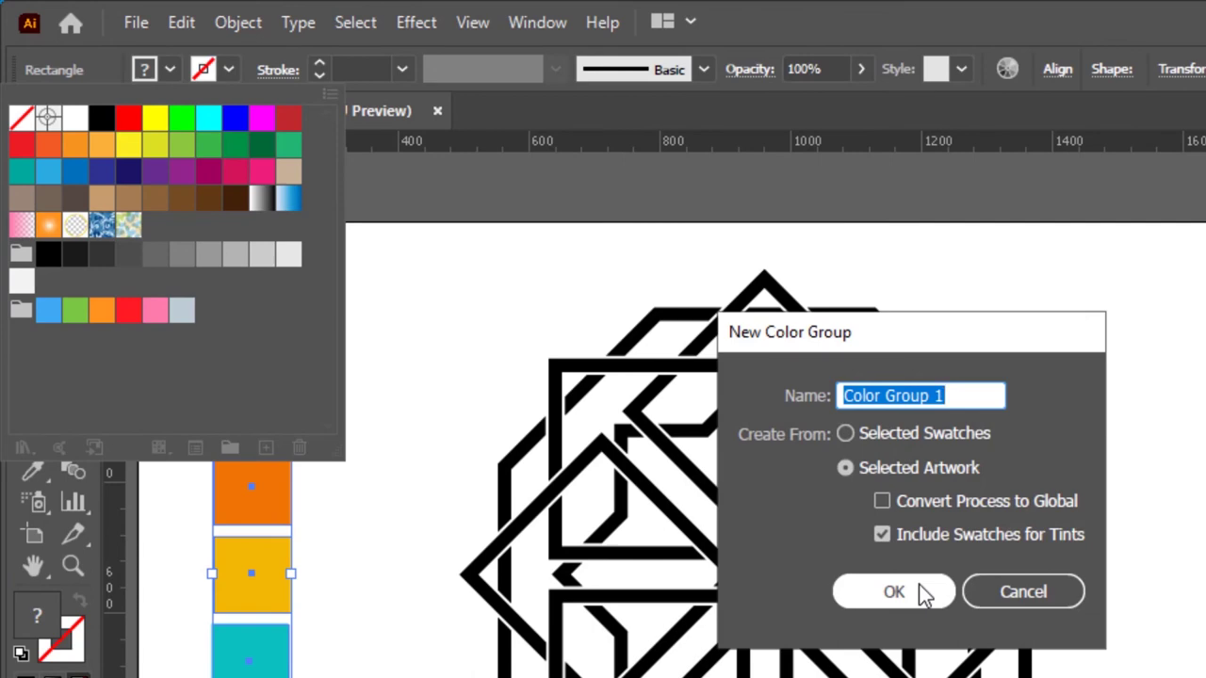
left_click(918, 589)
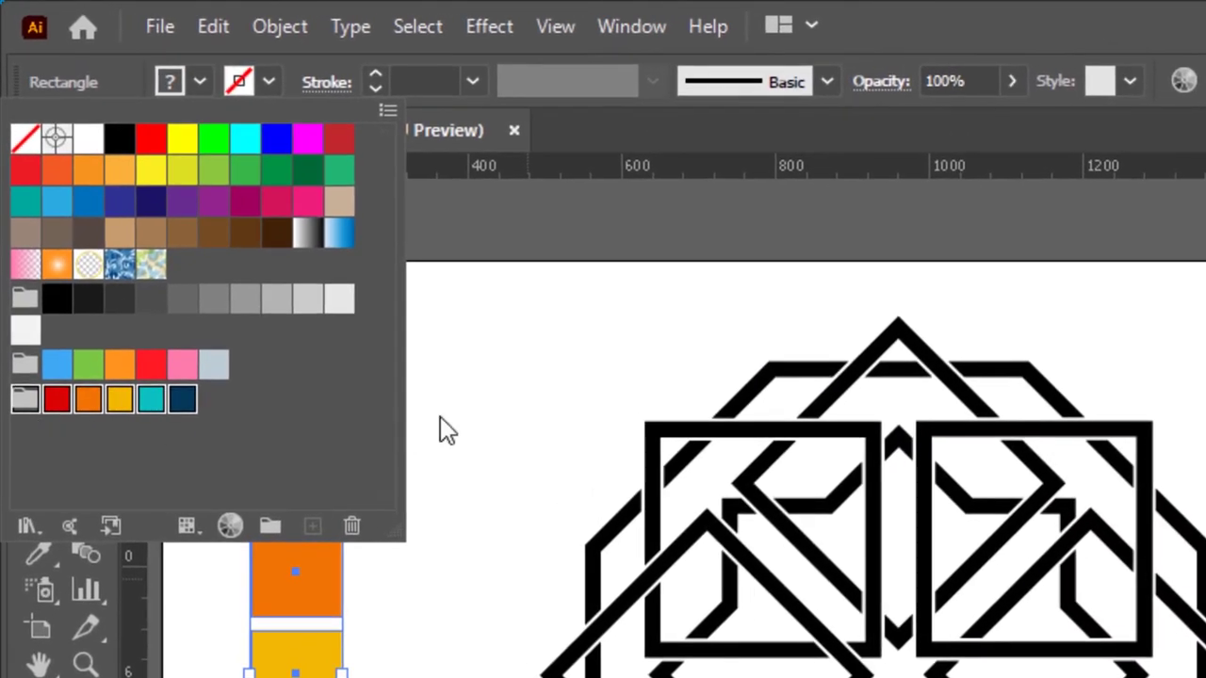
left_click(447, 429)
Reselect the five colour squares and delete them from the canvas
left_click(377, 396)
left_click_drag(383, 72, 270, 669)
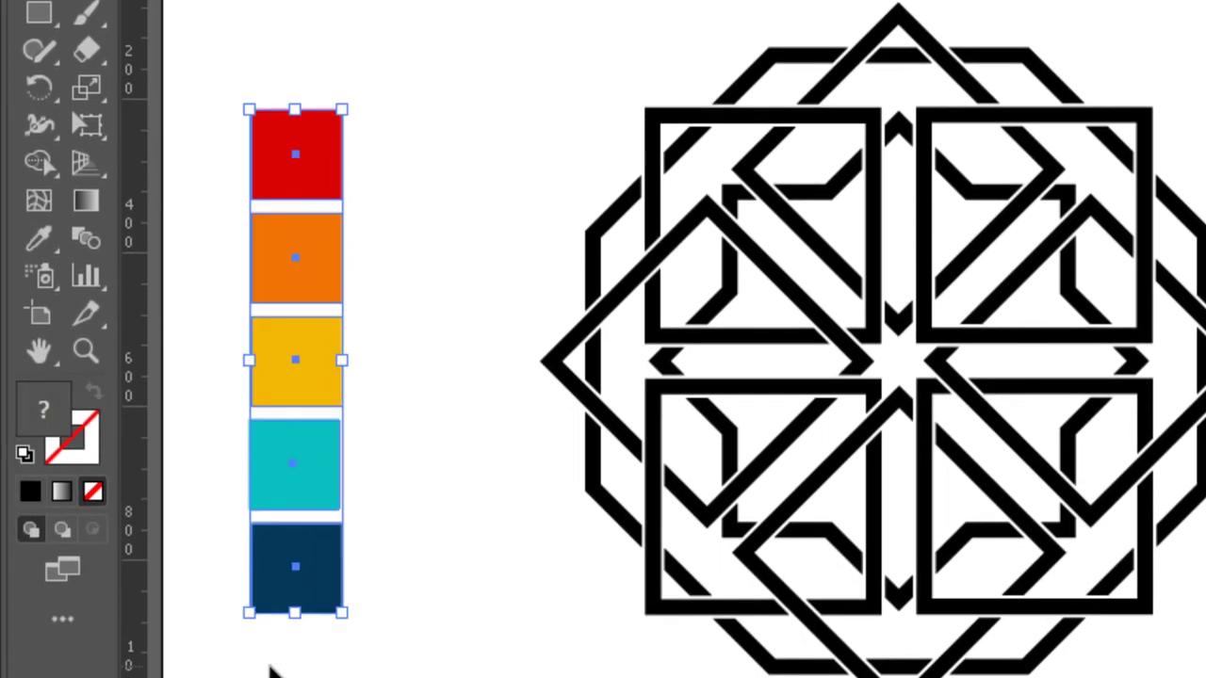
key("Delete")
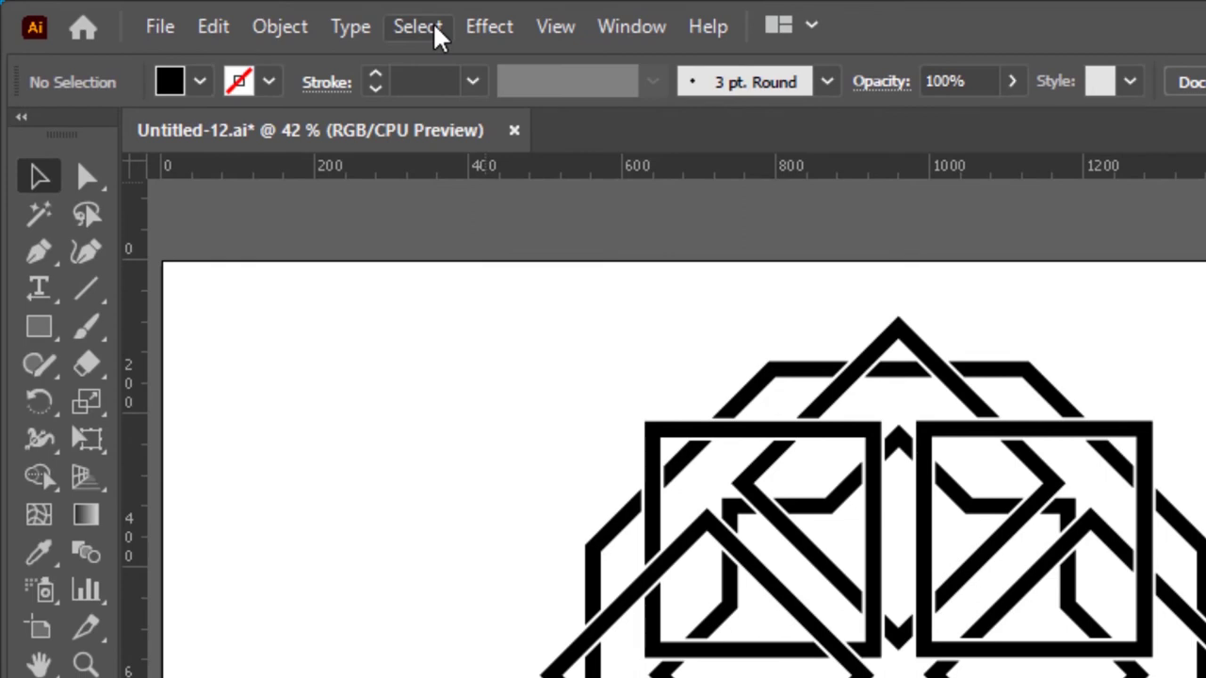
Select all the star artwork and make Color Group 1 the active fill swatches
left_click(436, 35)
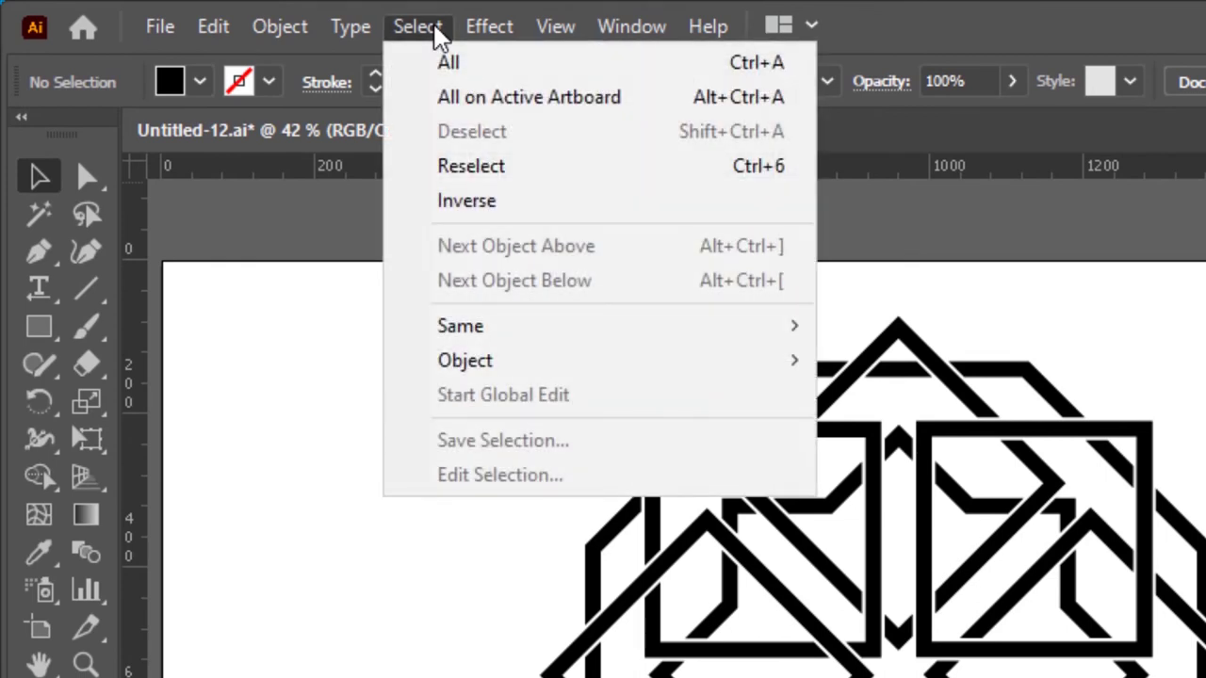
left_click(444, 63)
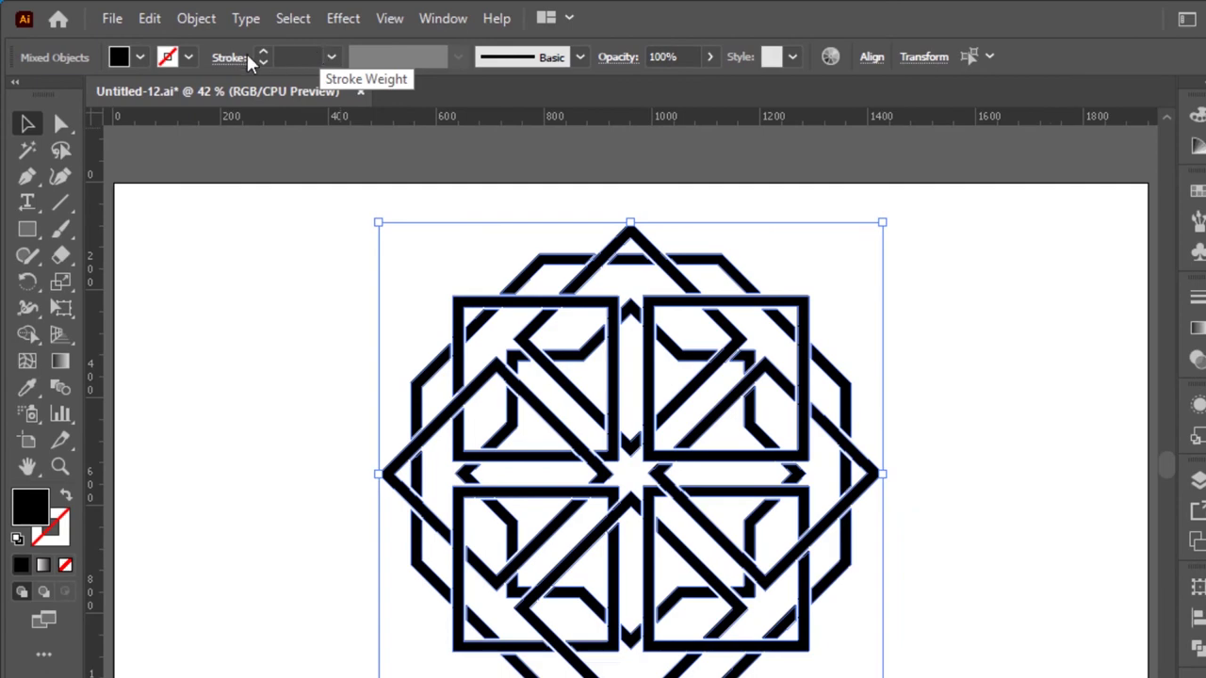
left_click(139, 58)
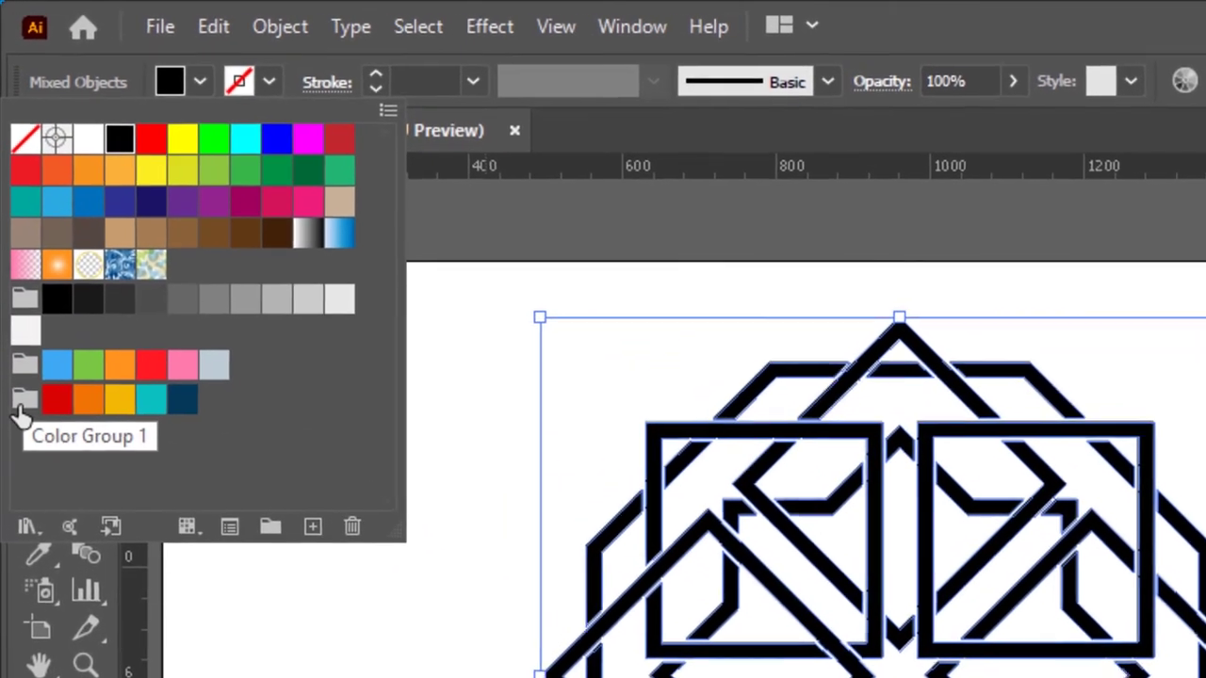
left_click(23, 406)
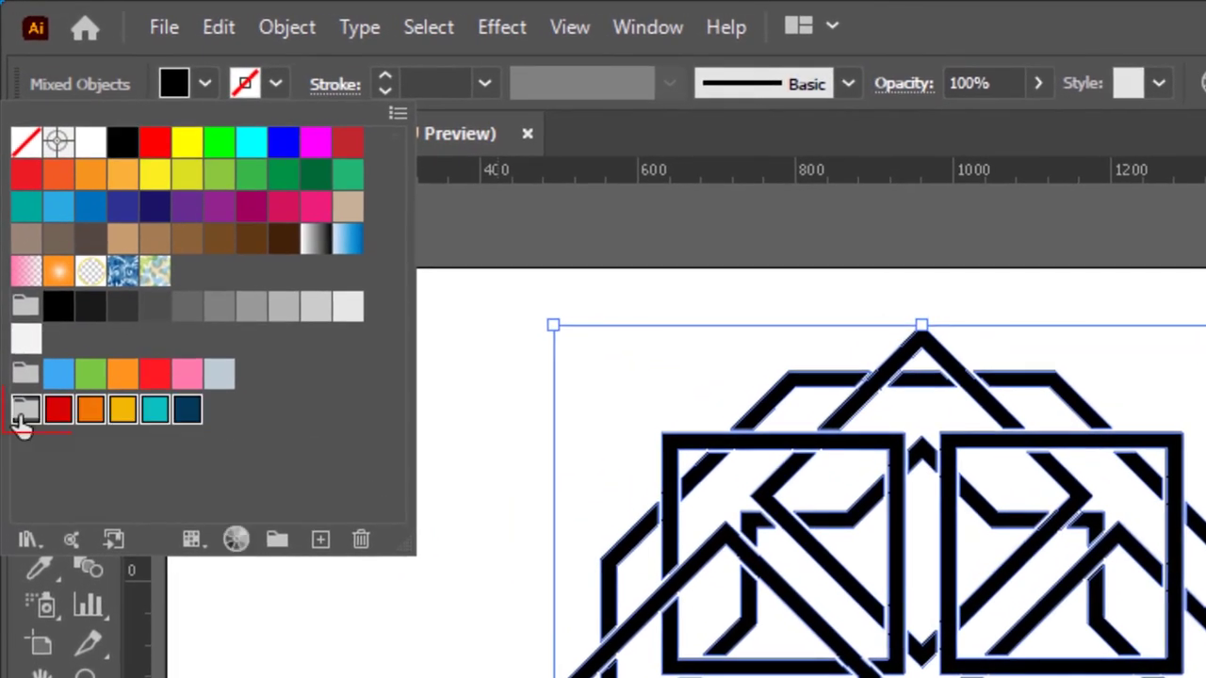
left_click(157, 23)
left_click(157, 23)
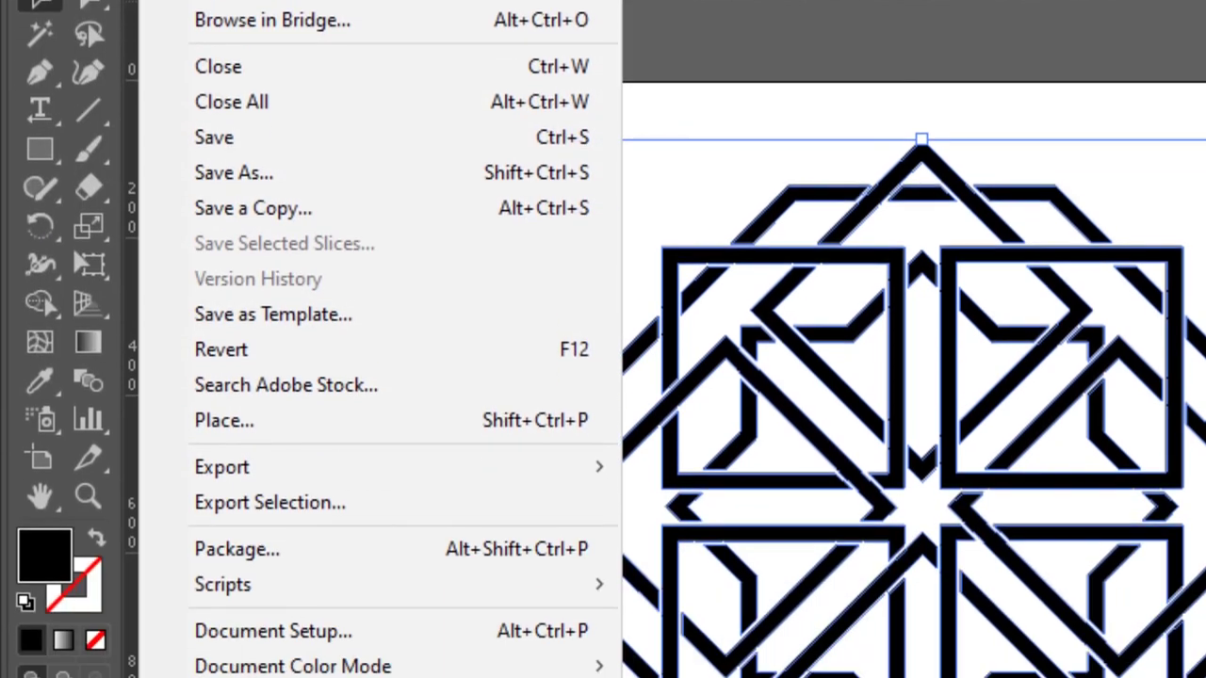
mouse_move(377, 299)
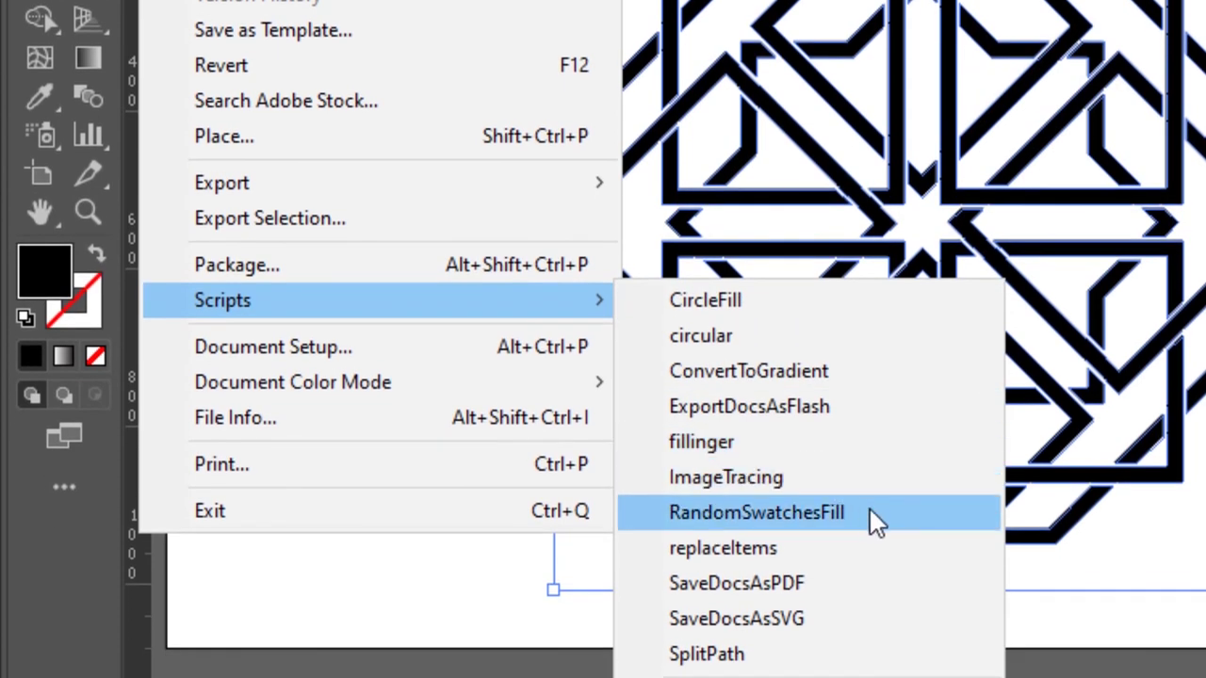
Run the RandomSwatchesFill script to colour the star's pieces randomly, then deselect
left_click(983, 512)
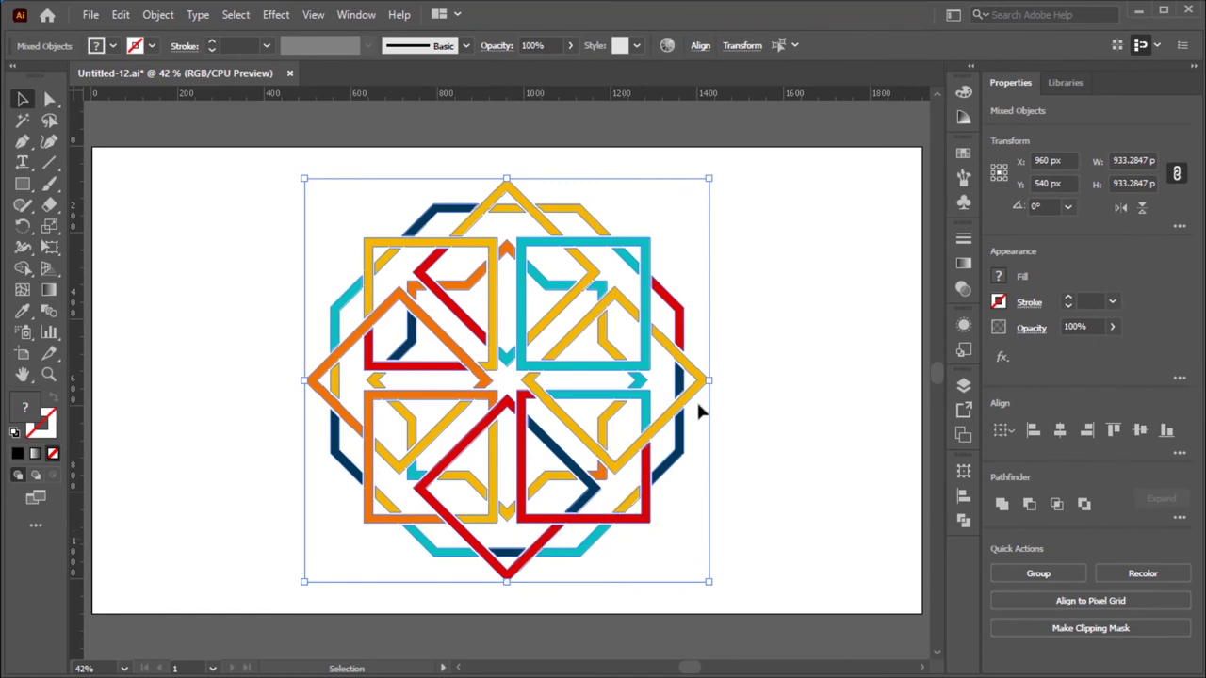
left_click(814, 254)
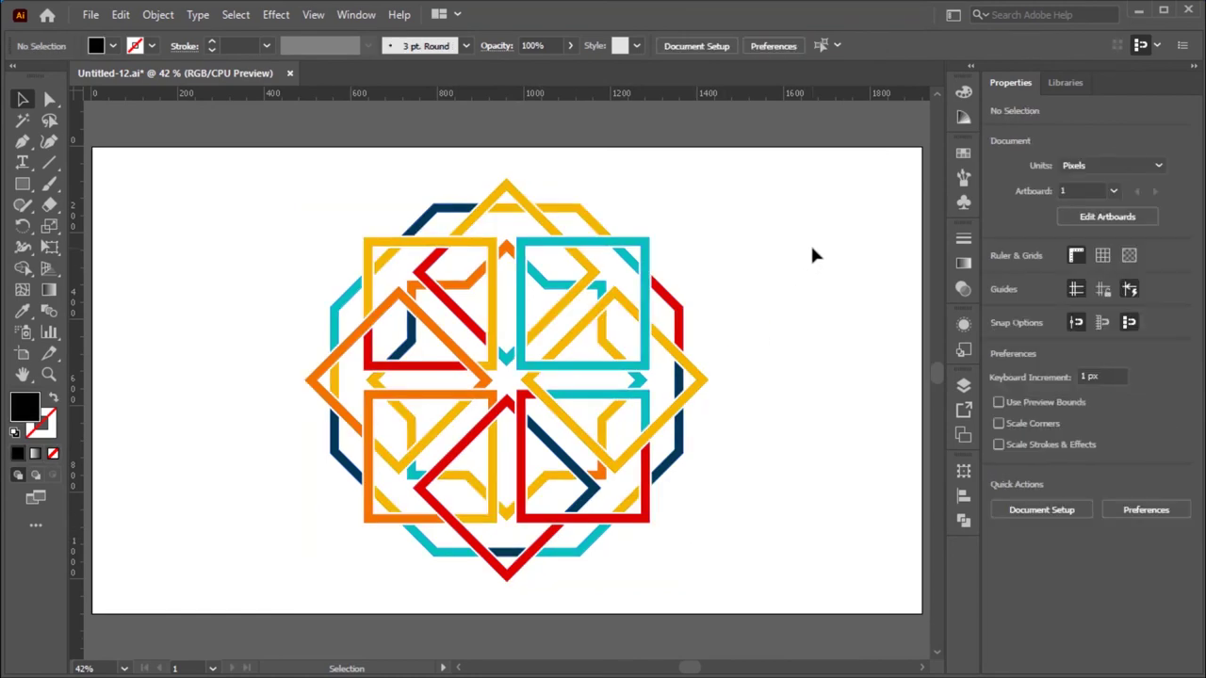